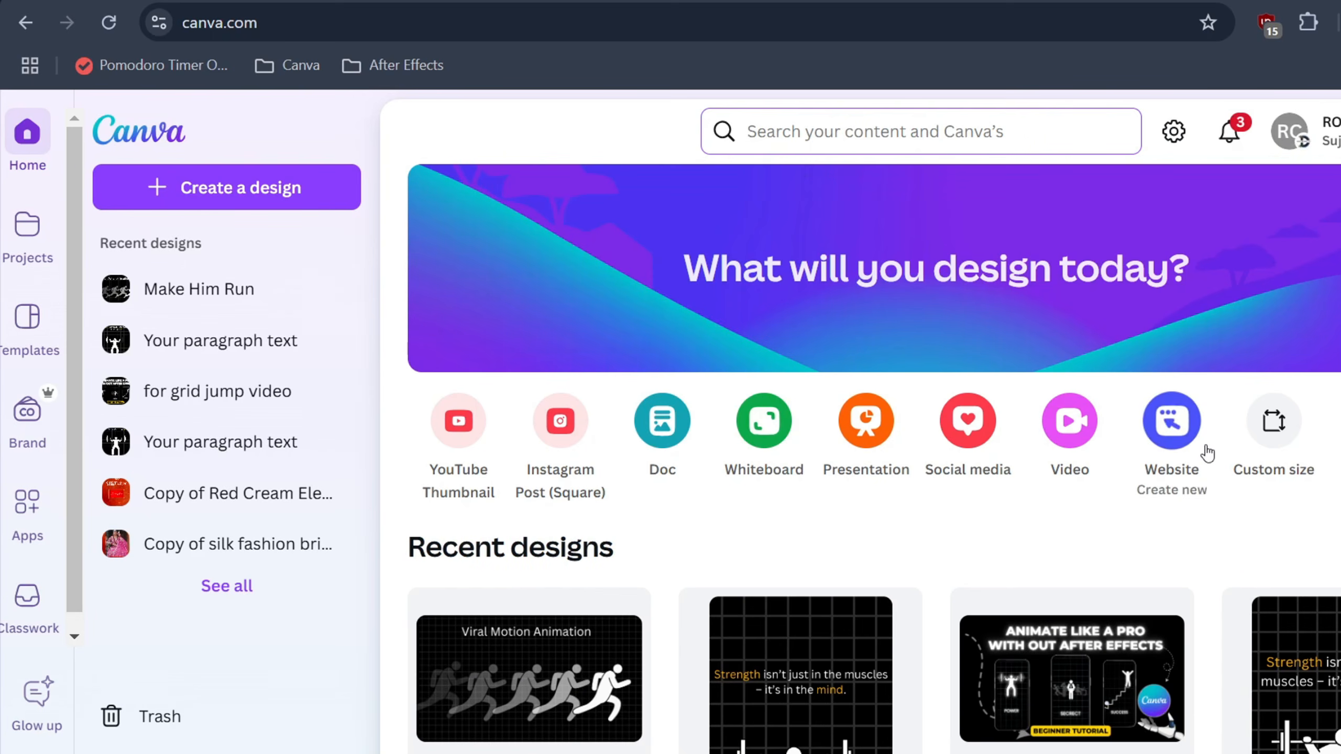
Create a new blank design in the Instagram Reel format from the social media sizes.
left_click(956, 426)
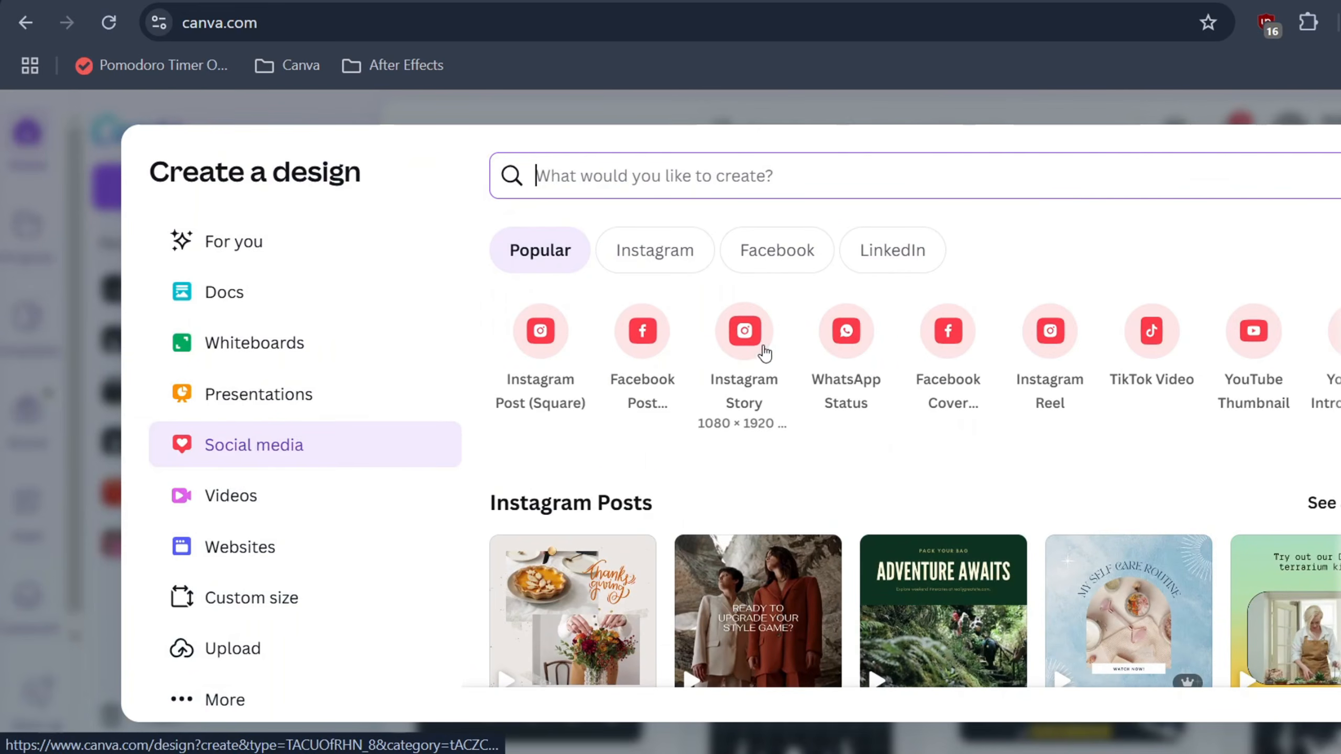
left_click(1034, 344)
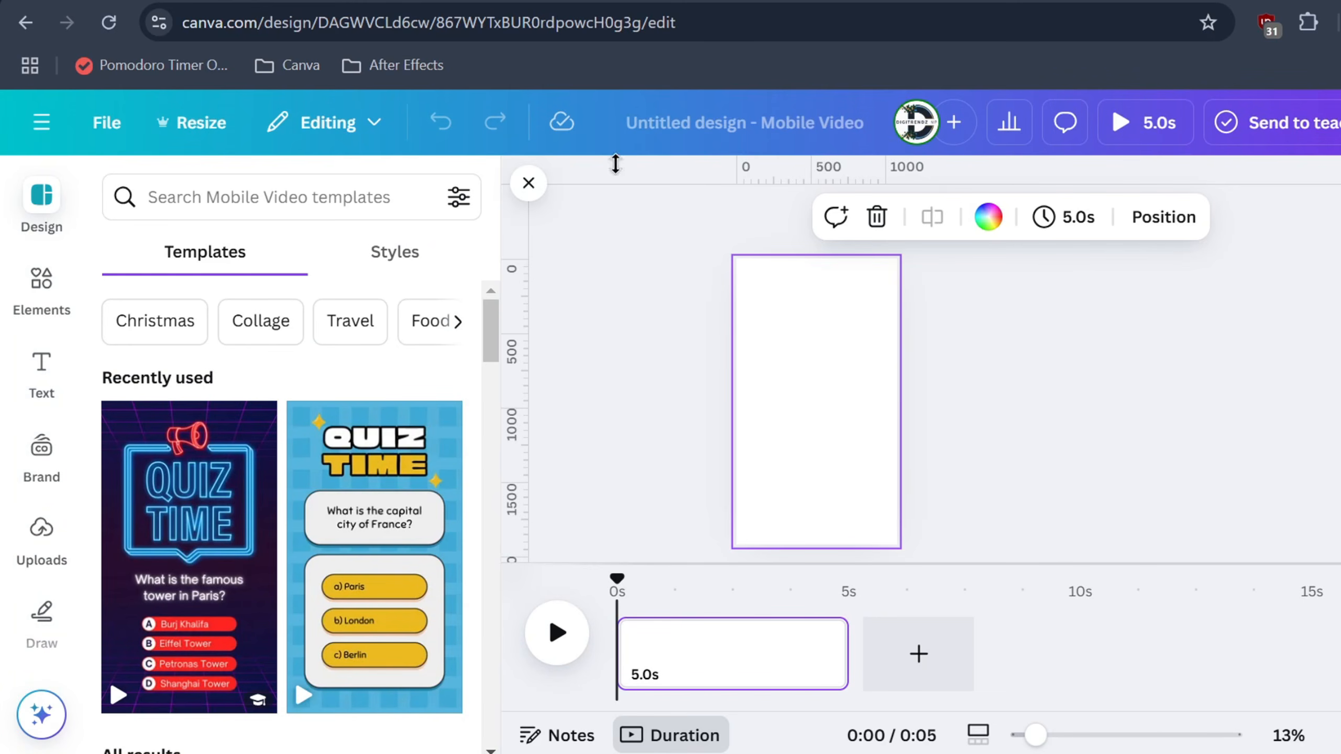
Search the elements for men and show all graphics, refining the search to "men talking".
left_click(42, 280)
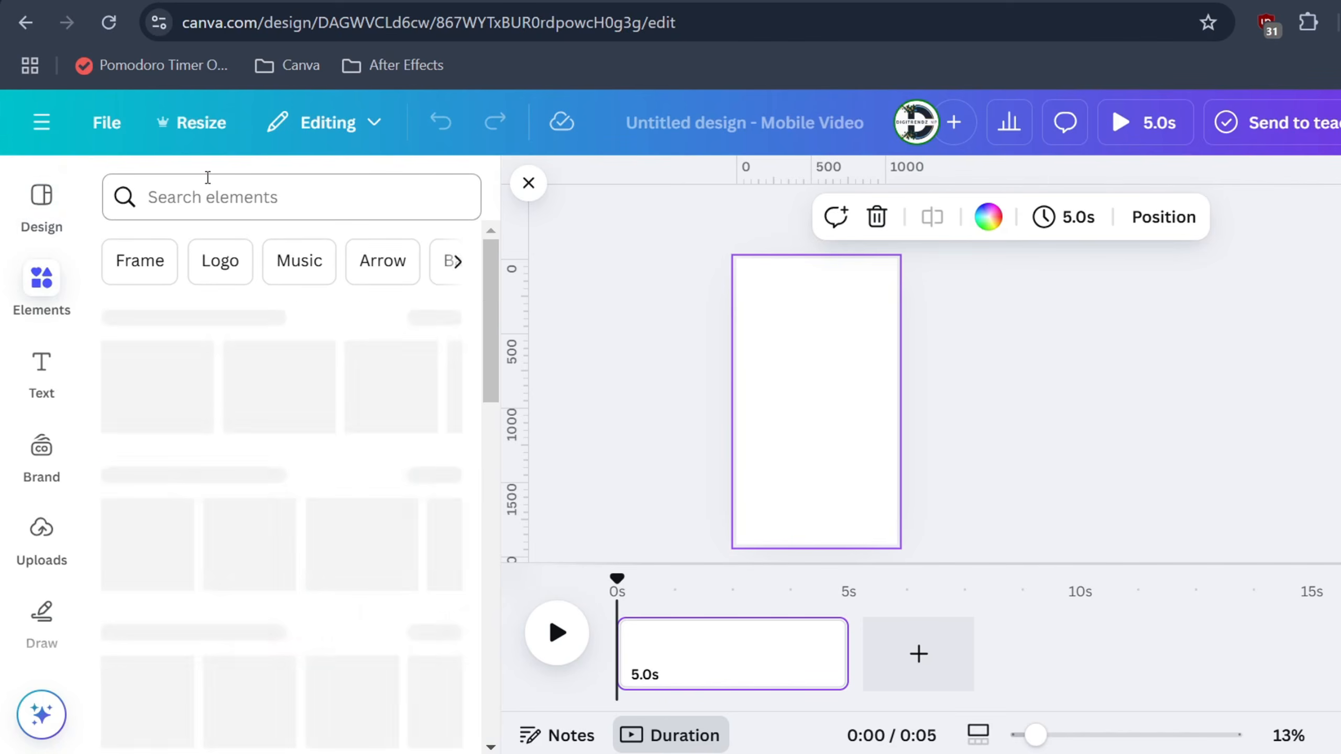
left_click(208, 178)
type("m")
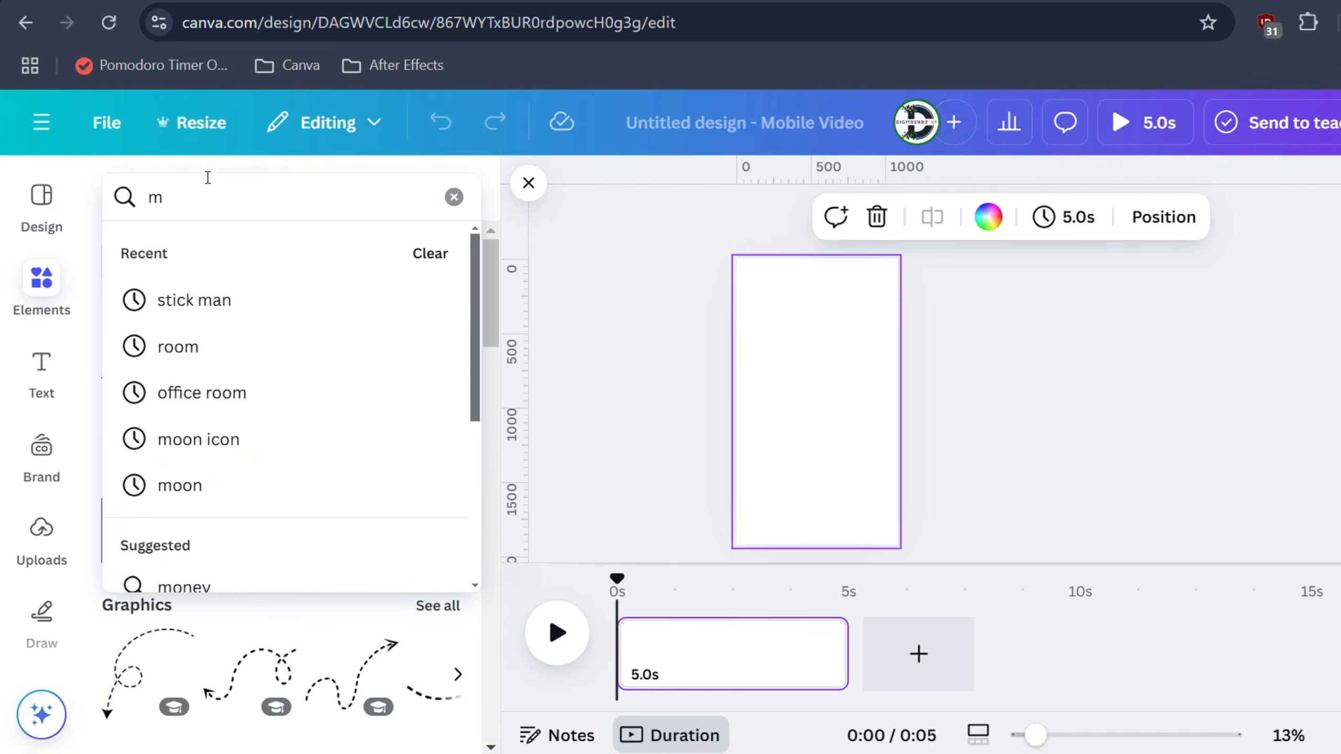
type("en")
key("Return")
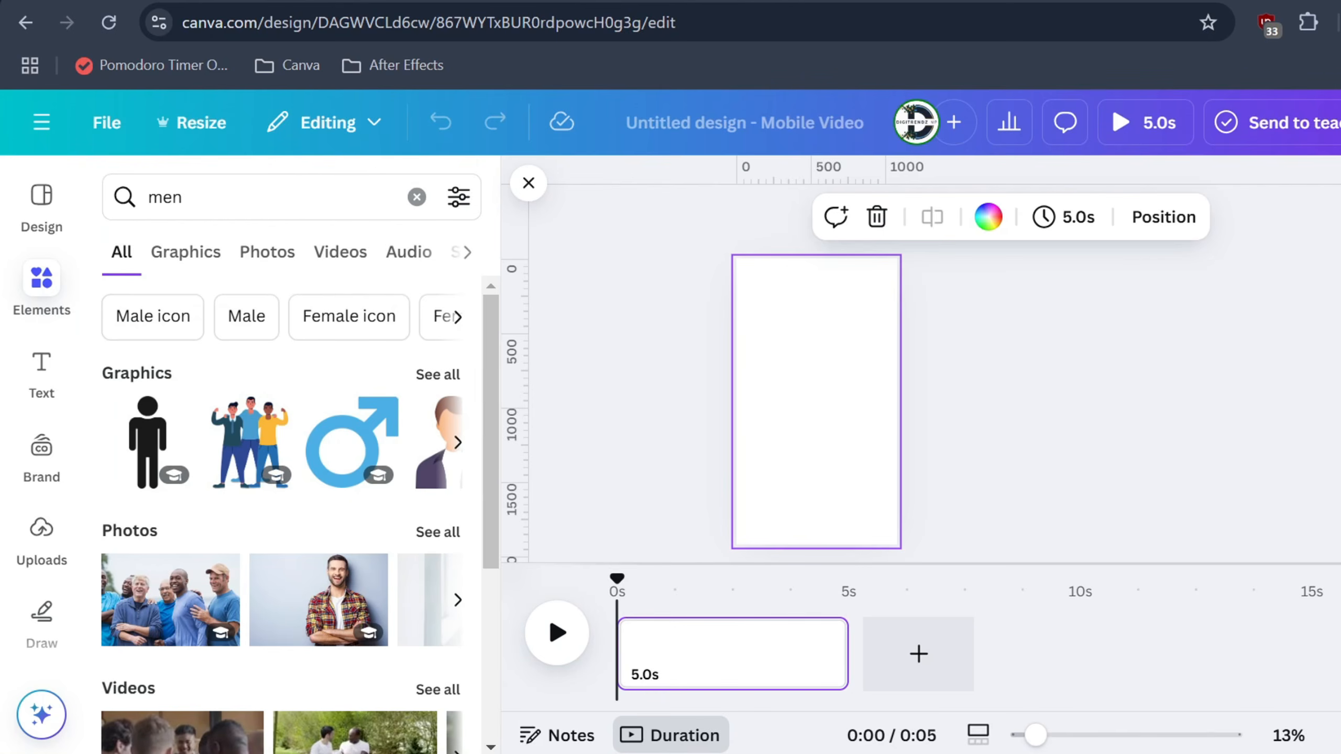
left_click(438, 374)
left_click(286, 207)
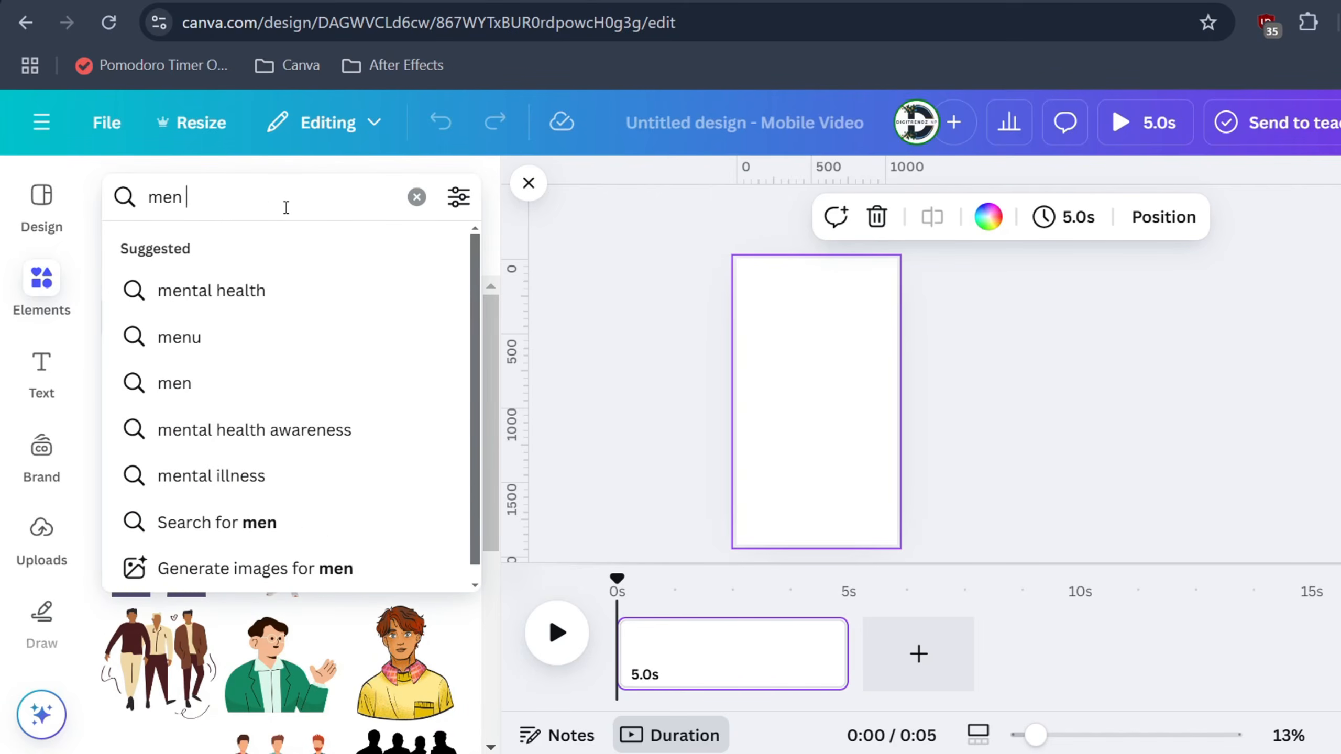
type("talking")
key("Return")
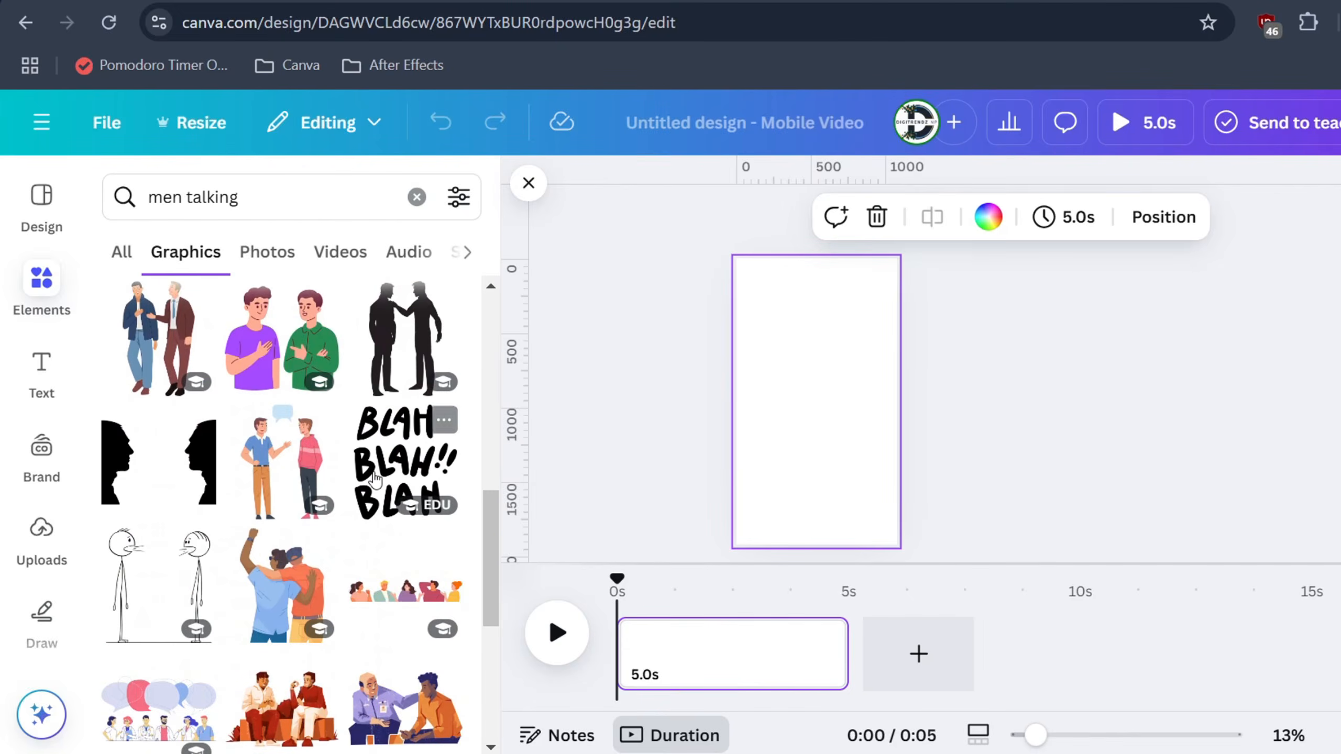
Insert the illustration of two seated men in purple and orange shirts and enlarge it to span the page width.
scroll(375, 480, "down", 4)
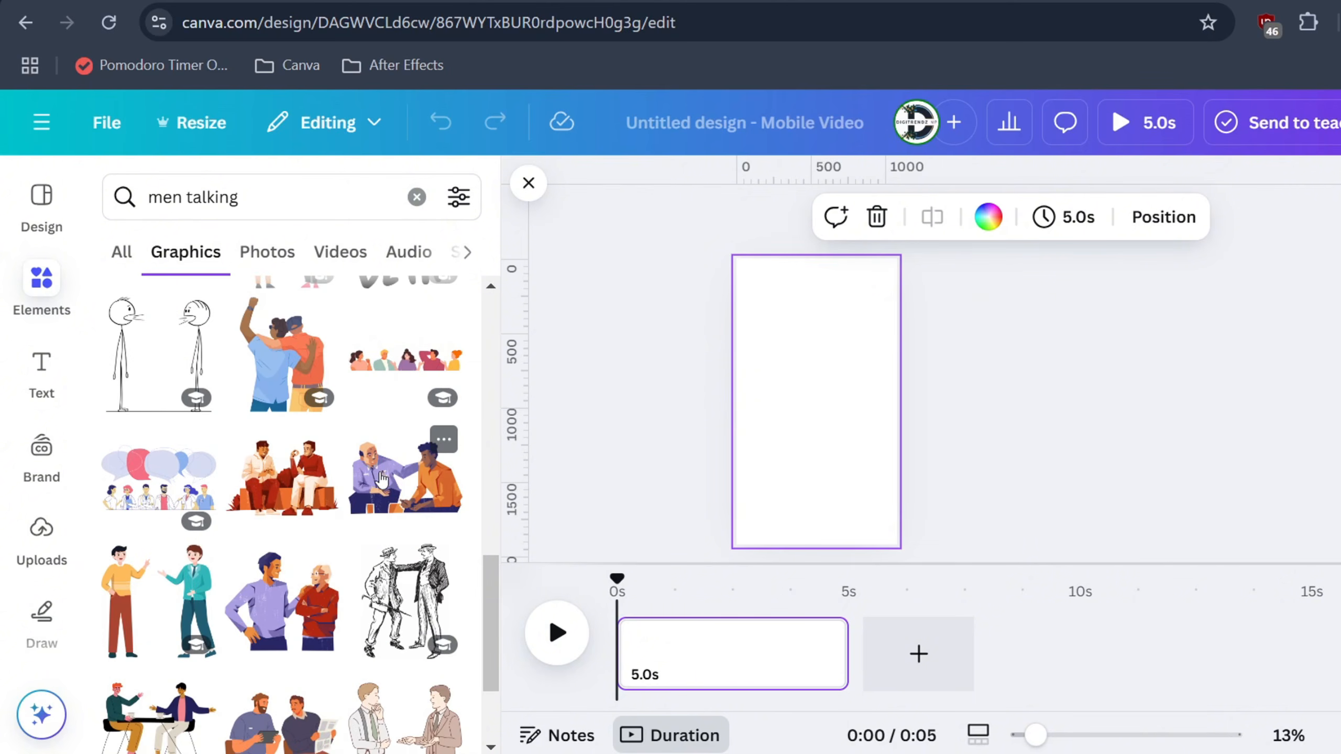
left_click(390, 490)
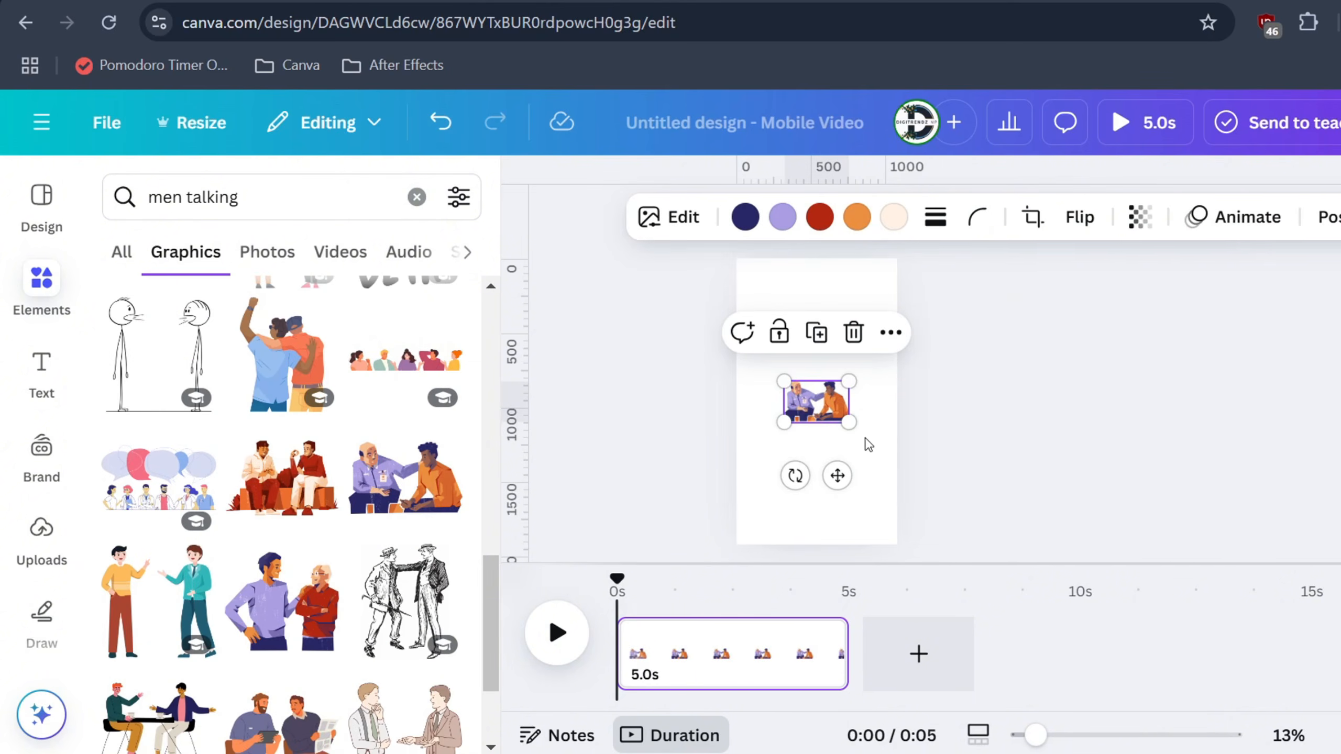
left_click_drag(850, 421, 905, 458)
left_click_drag(774, 376, 726, 343)
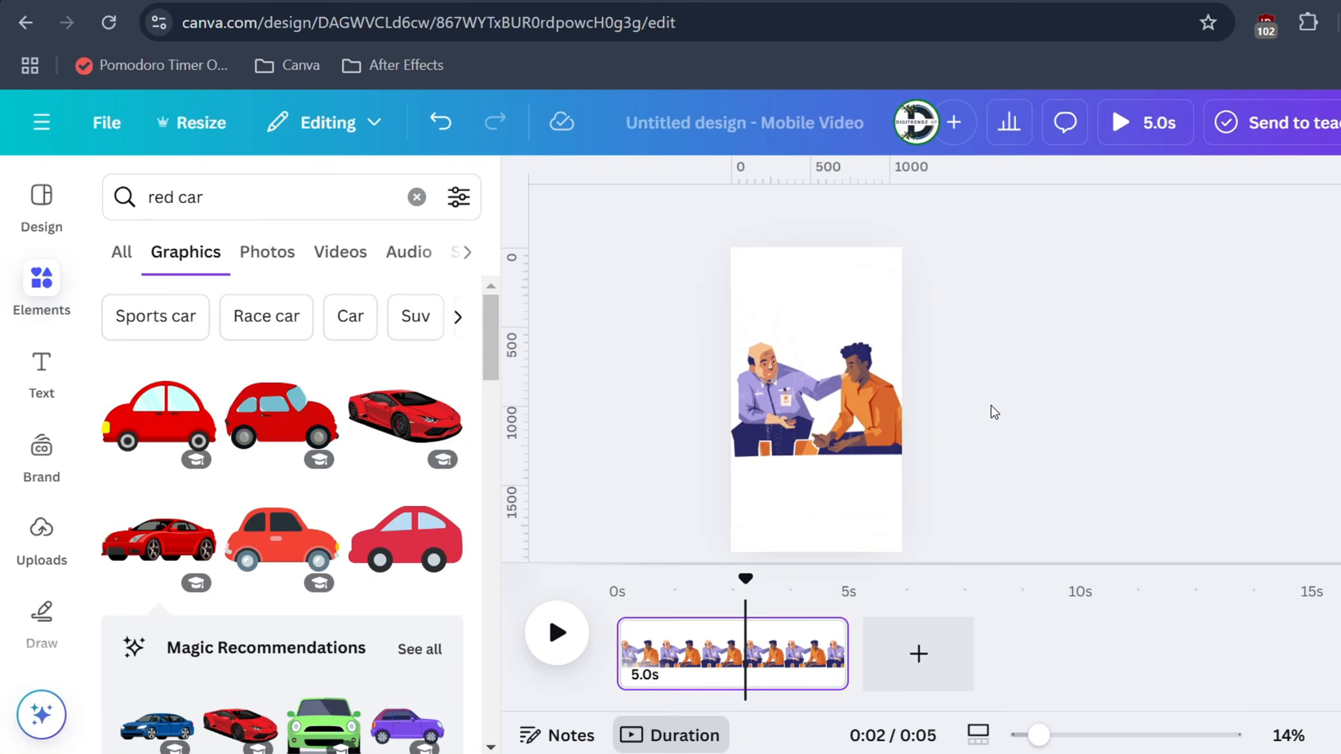
Download the design page as a PNG image.
left_click(1256, 126)
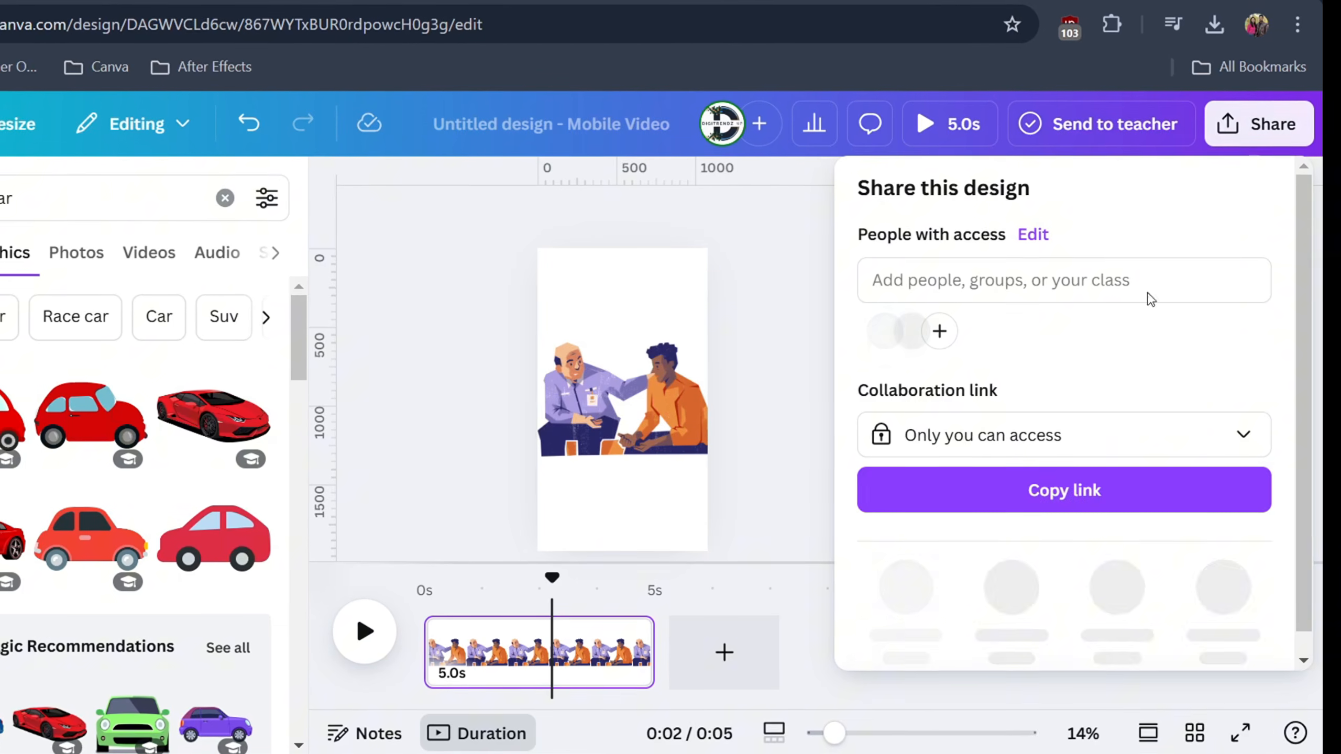
left_click(901, 586)
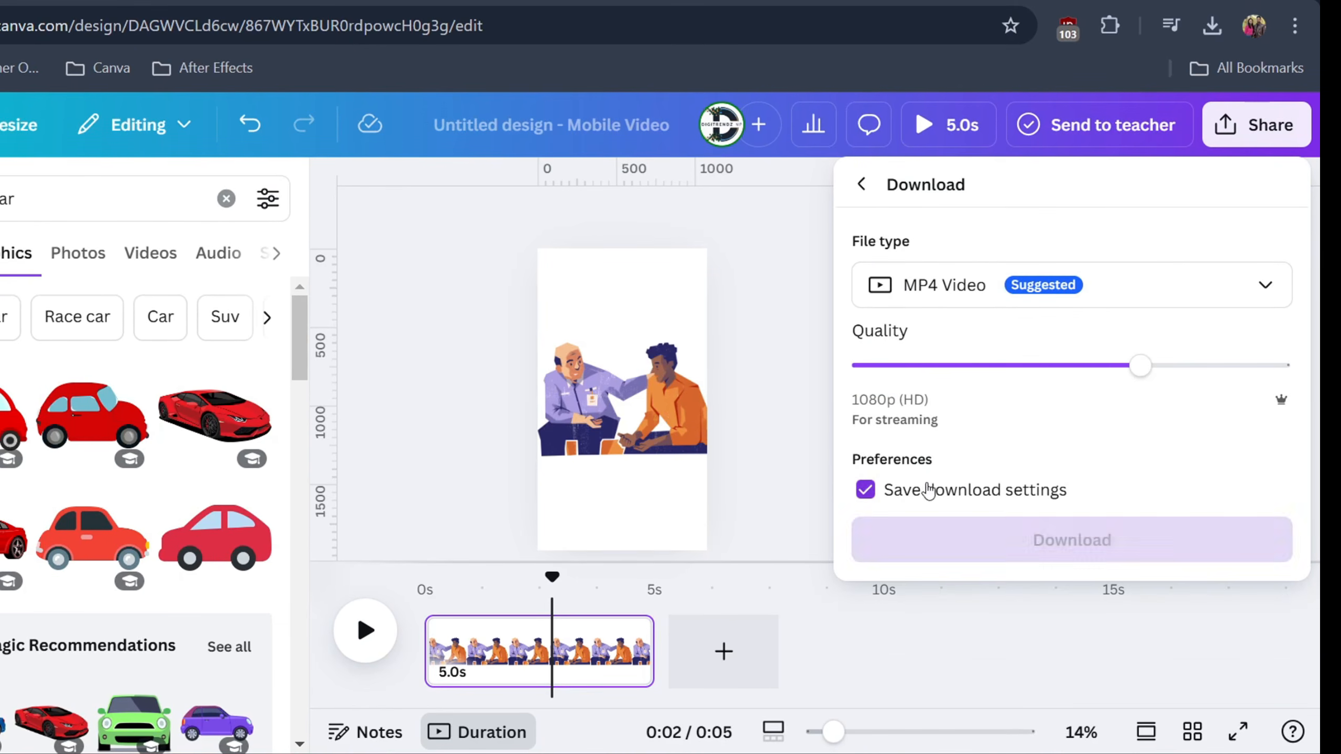
left_click(930, 285)
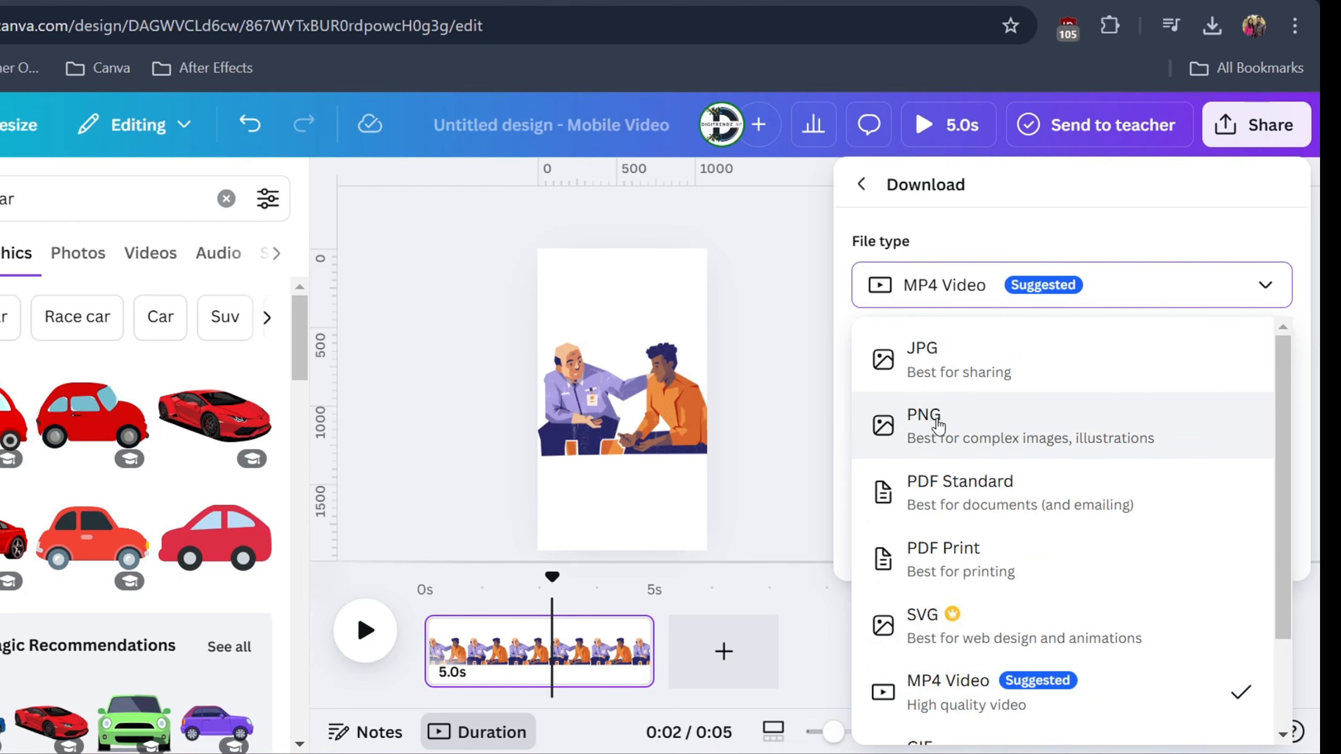
left_click(938, 425)
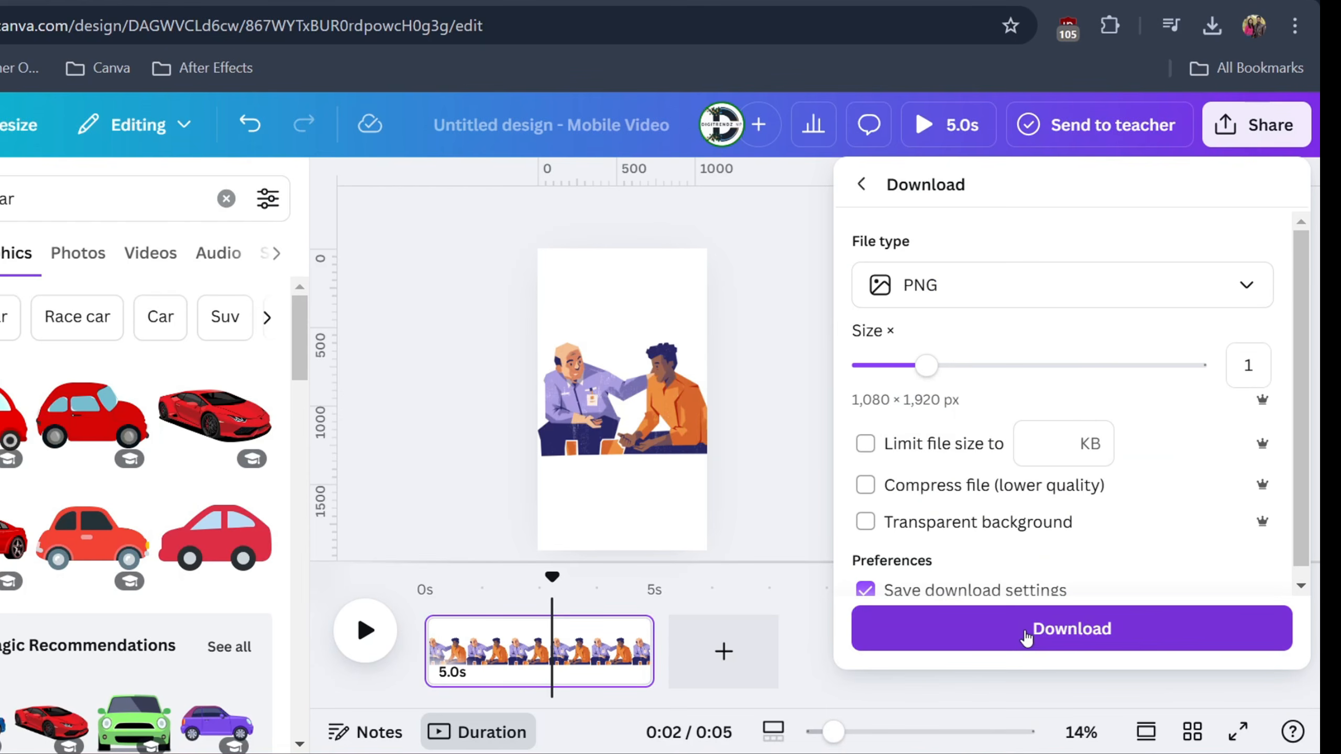
left_click(1011, 633)
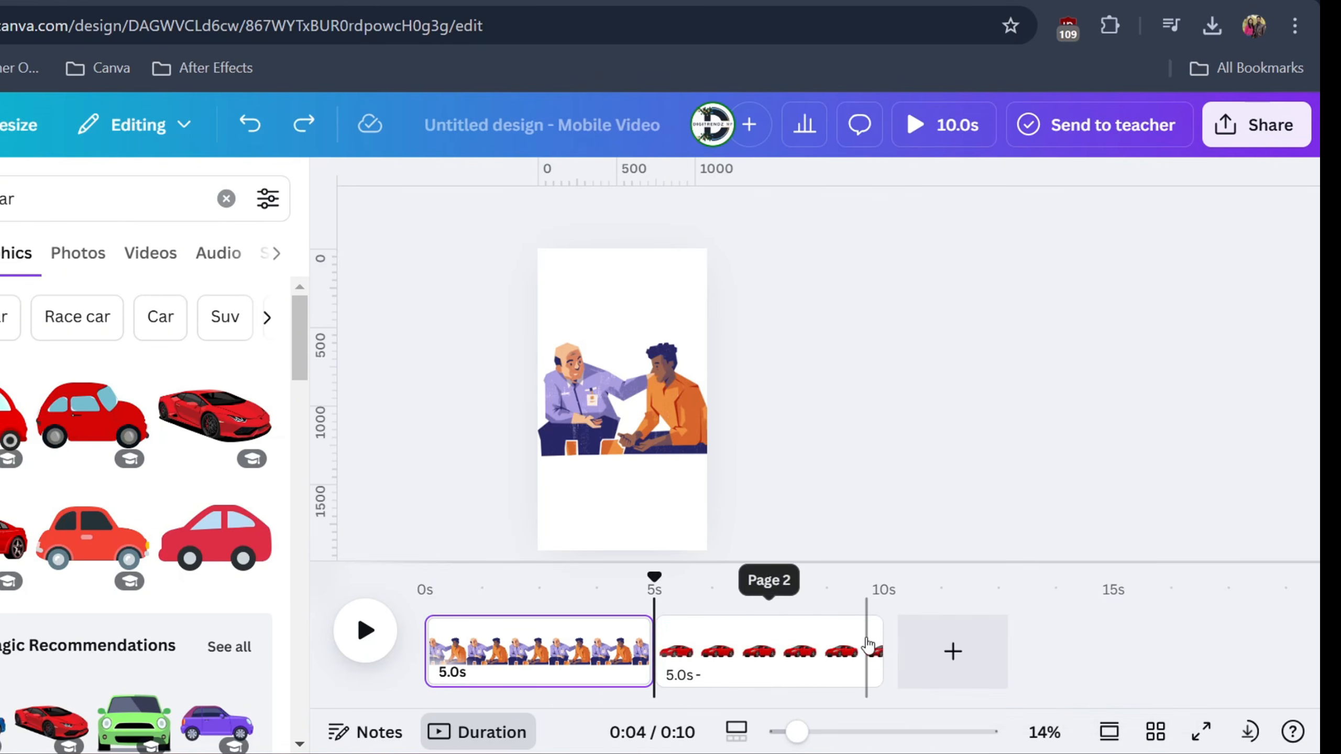
Undo the page deletions to restore the design's other illustration pages.
left_click(780, 387)
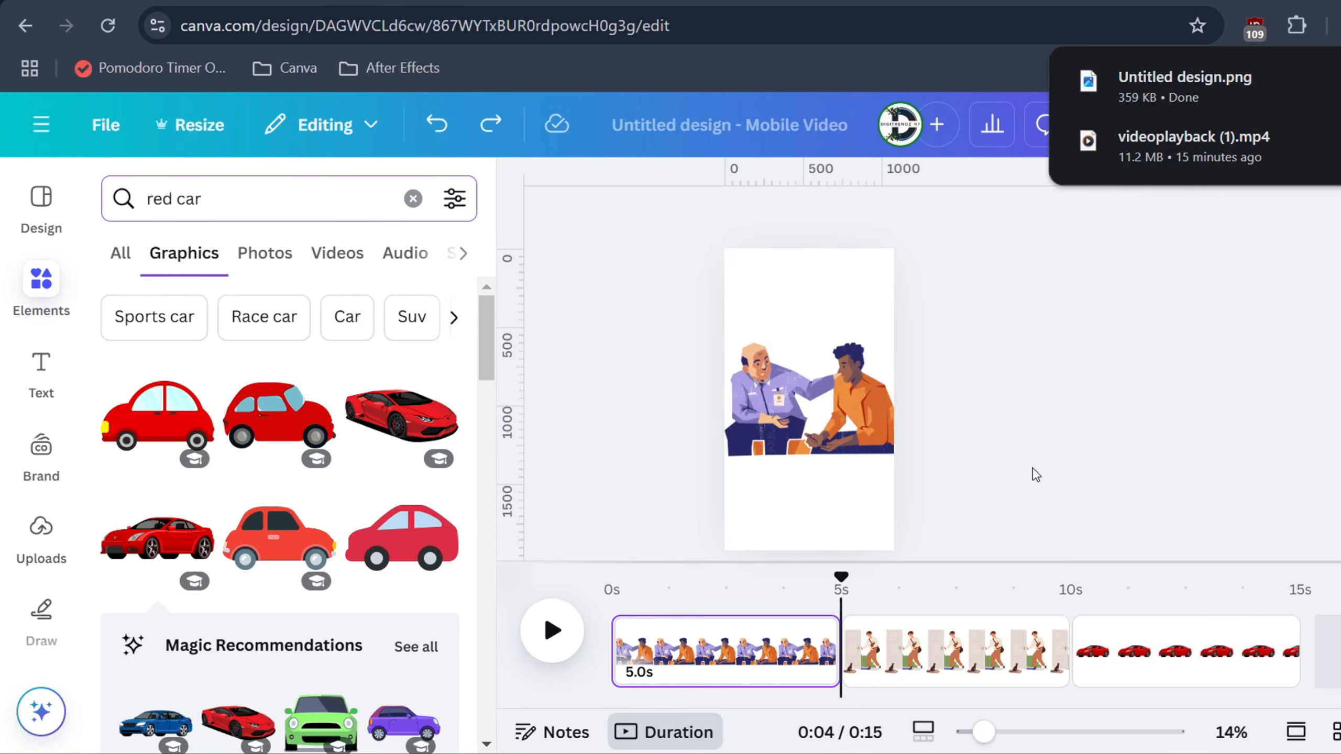
key("ctrl+z")
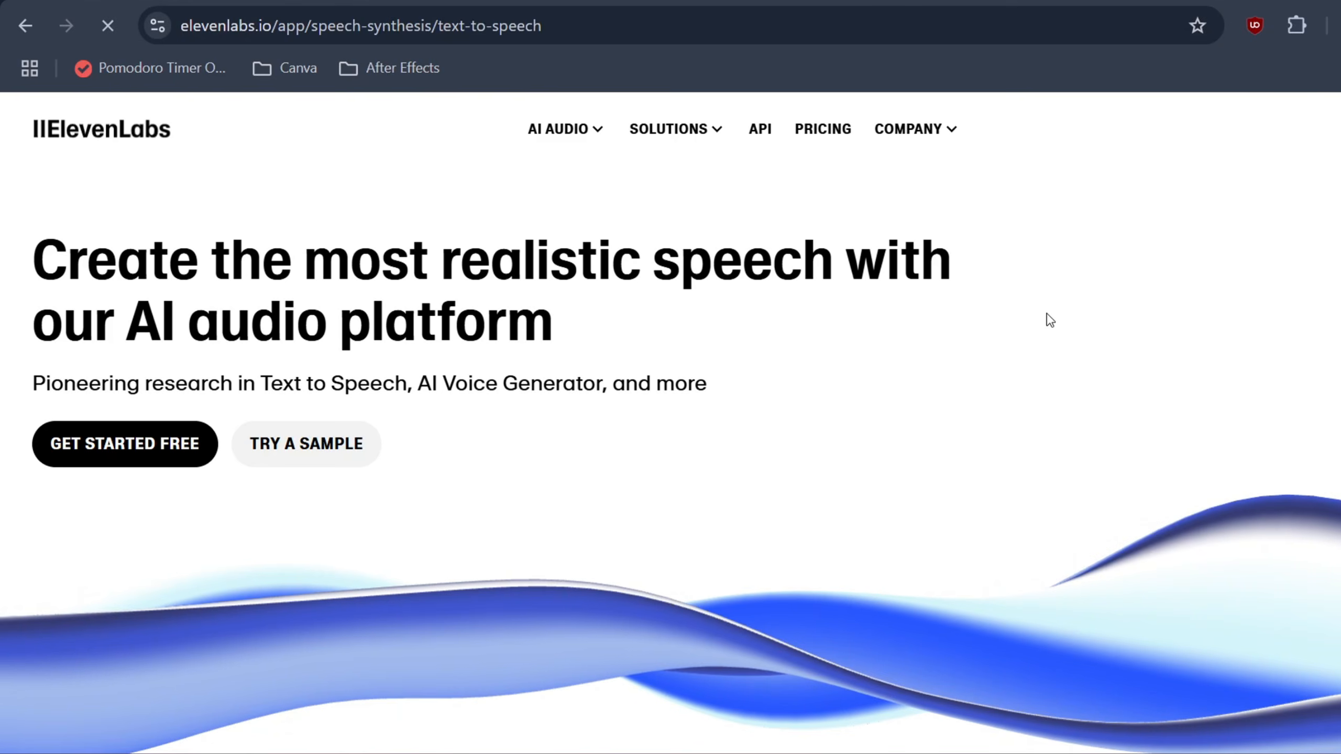
In ElevenLabs text to speech, preview the current voice and the Bill and Brian voices, and choose Brian for the script.
left_click(538, 577)
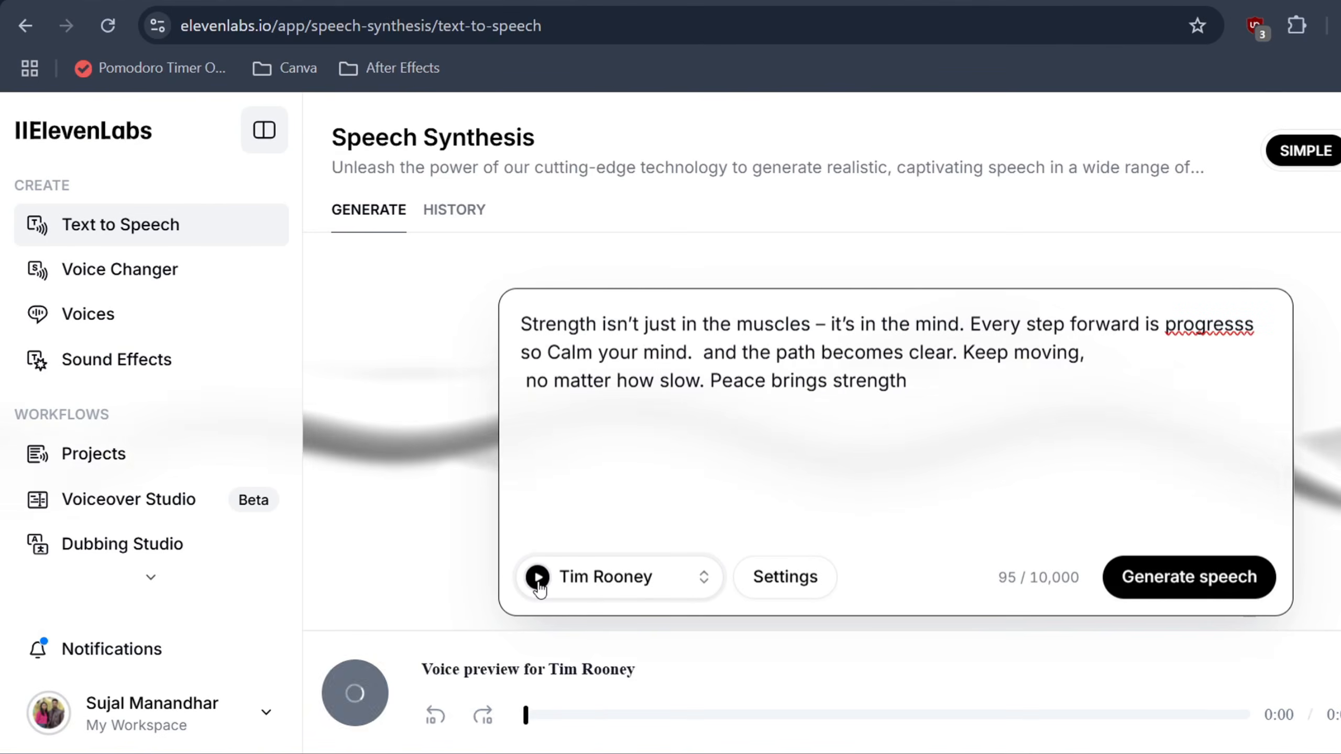
left_click(653, 587)
scroll(631, 439, "down", 5)
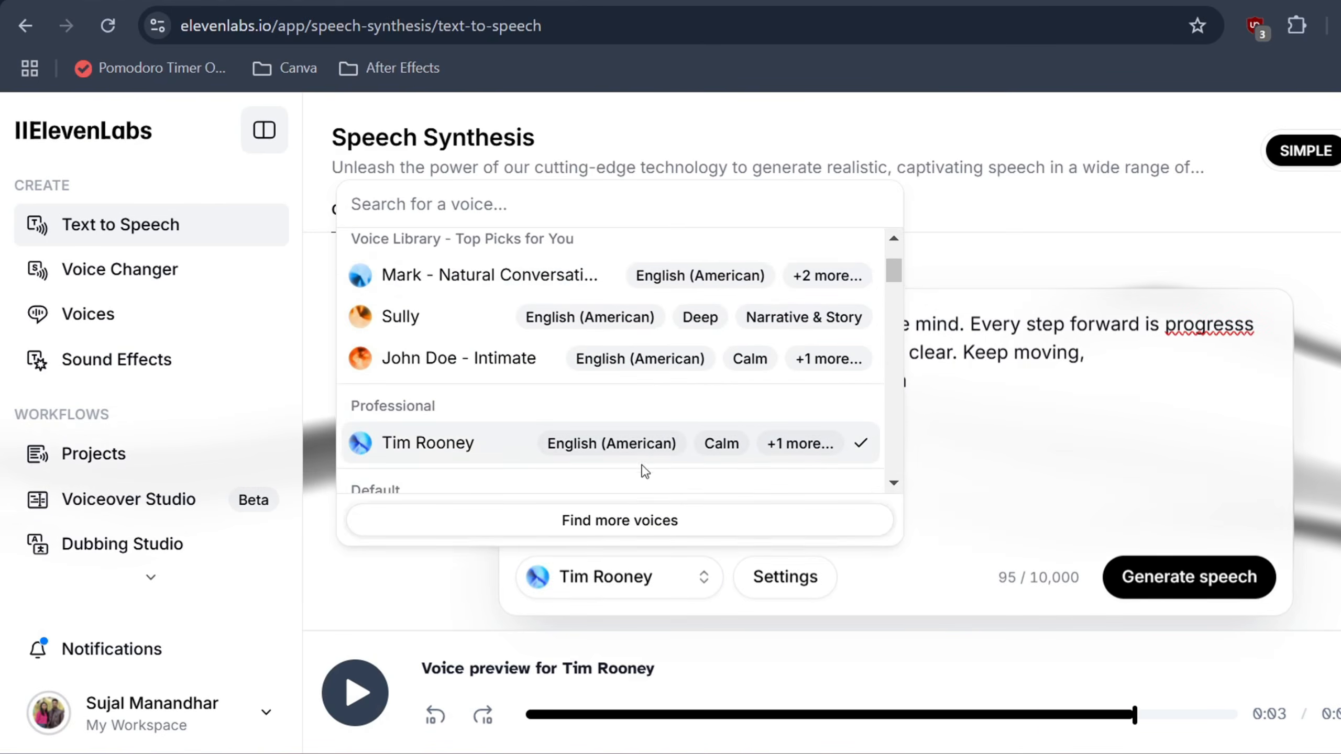
scroll(370, 274, "down", 2)
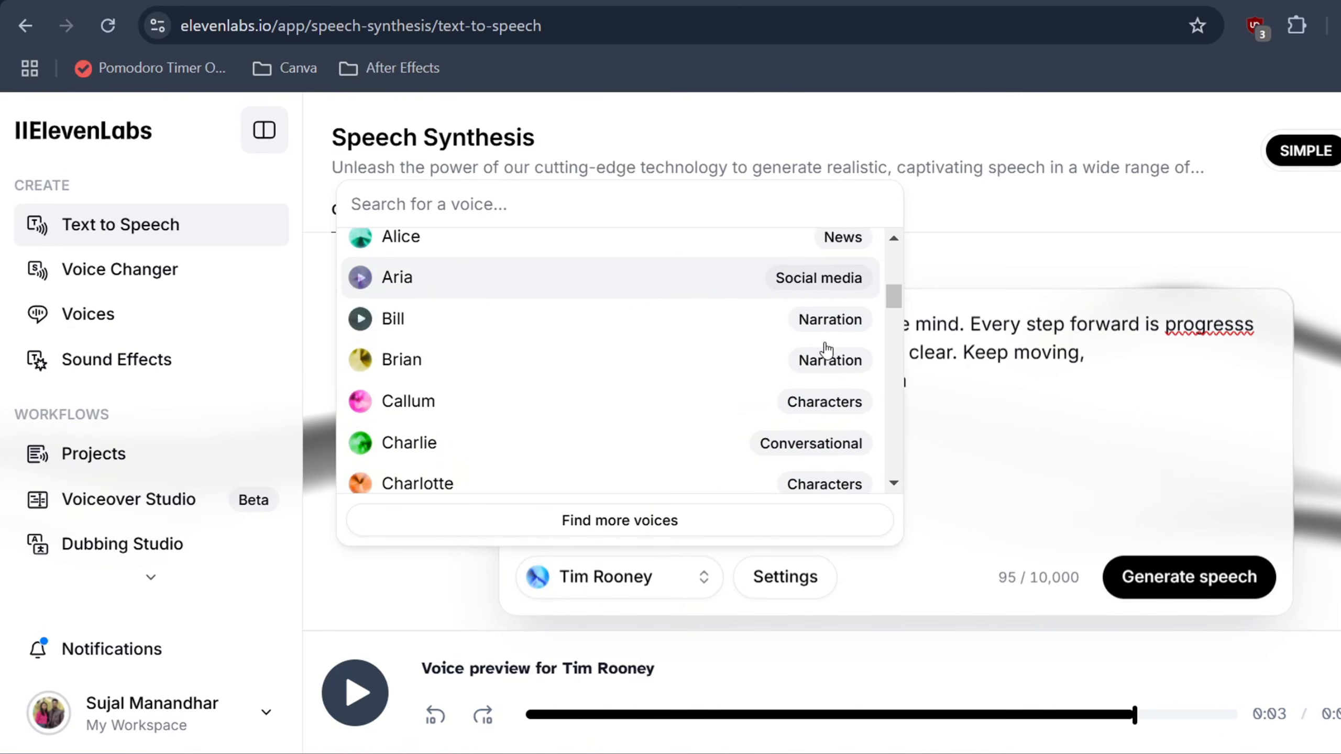
left_click(360, 267)
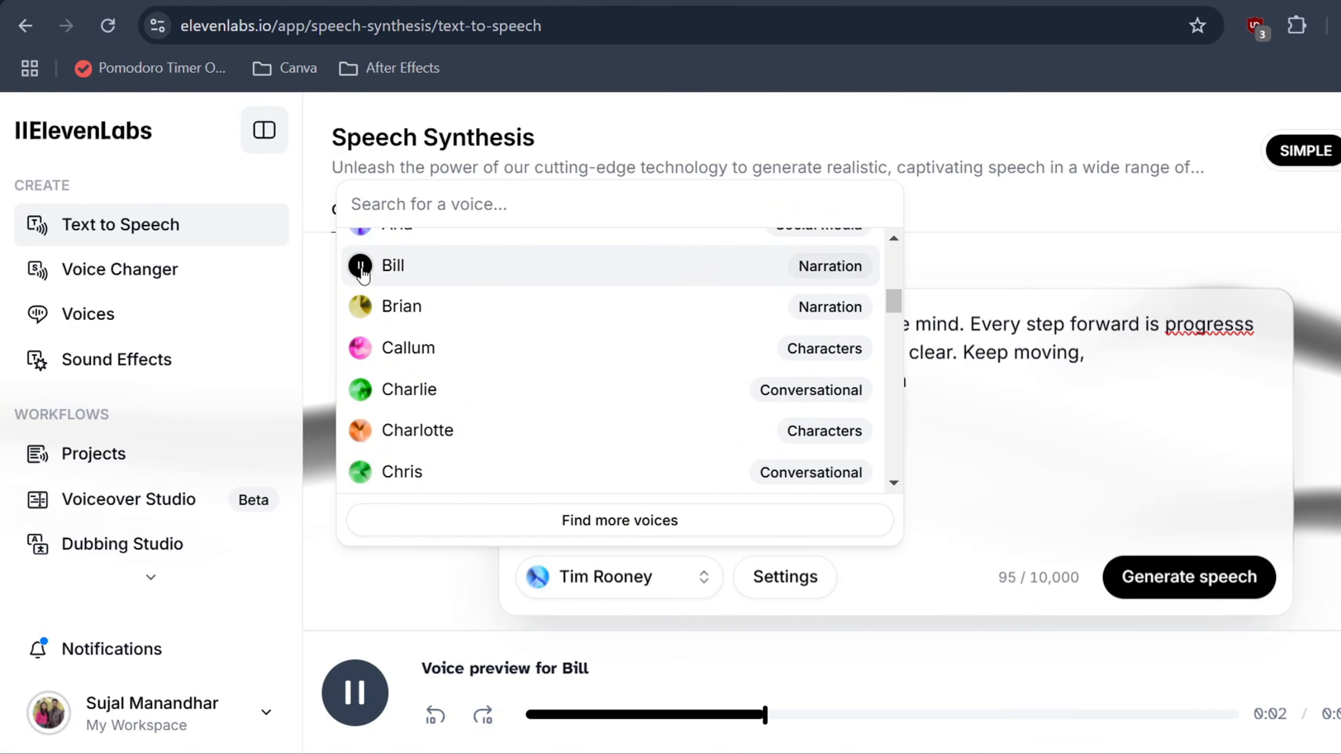
left_click(359, 308)
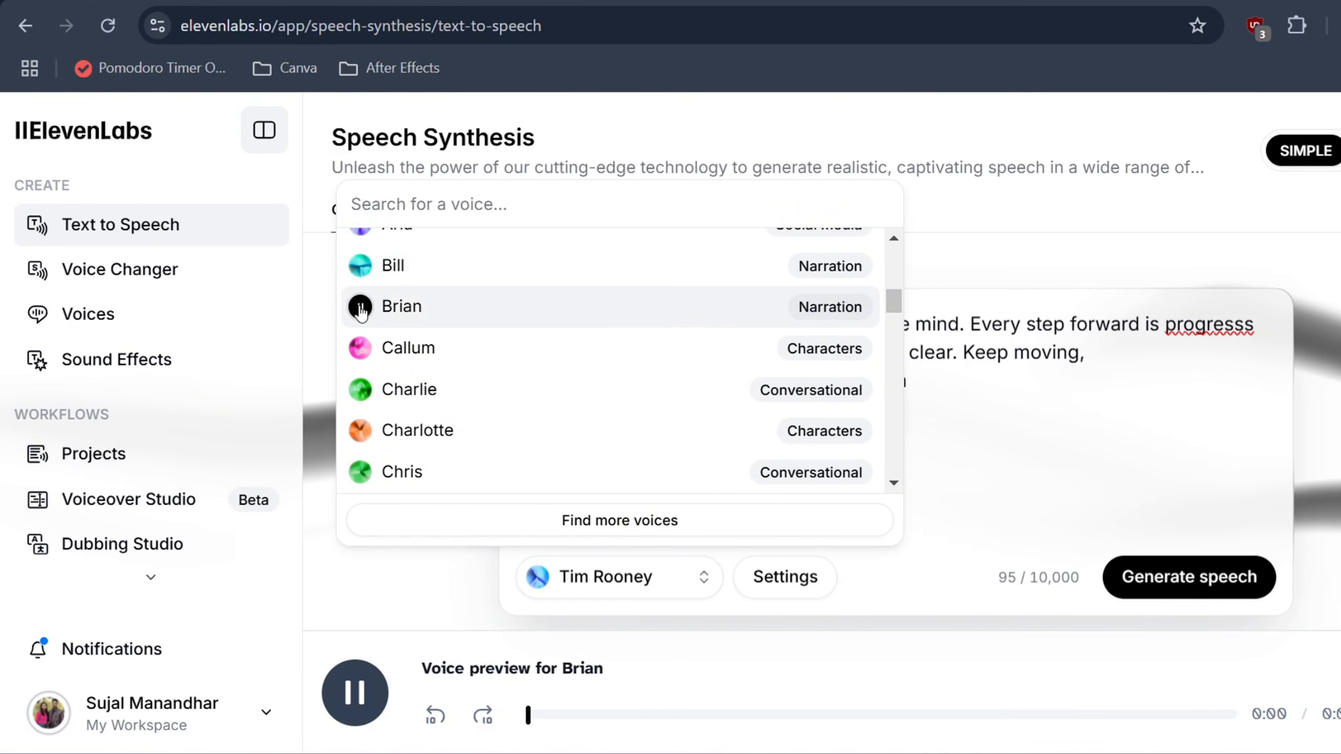
left_click(430, 315)
key("ctrl+a")
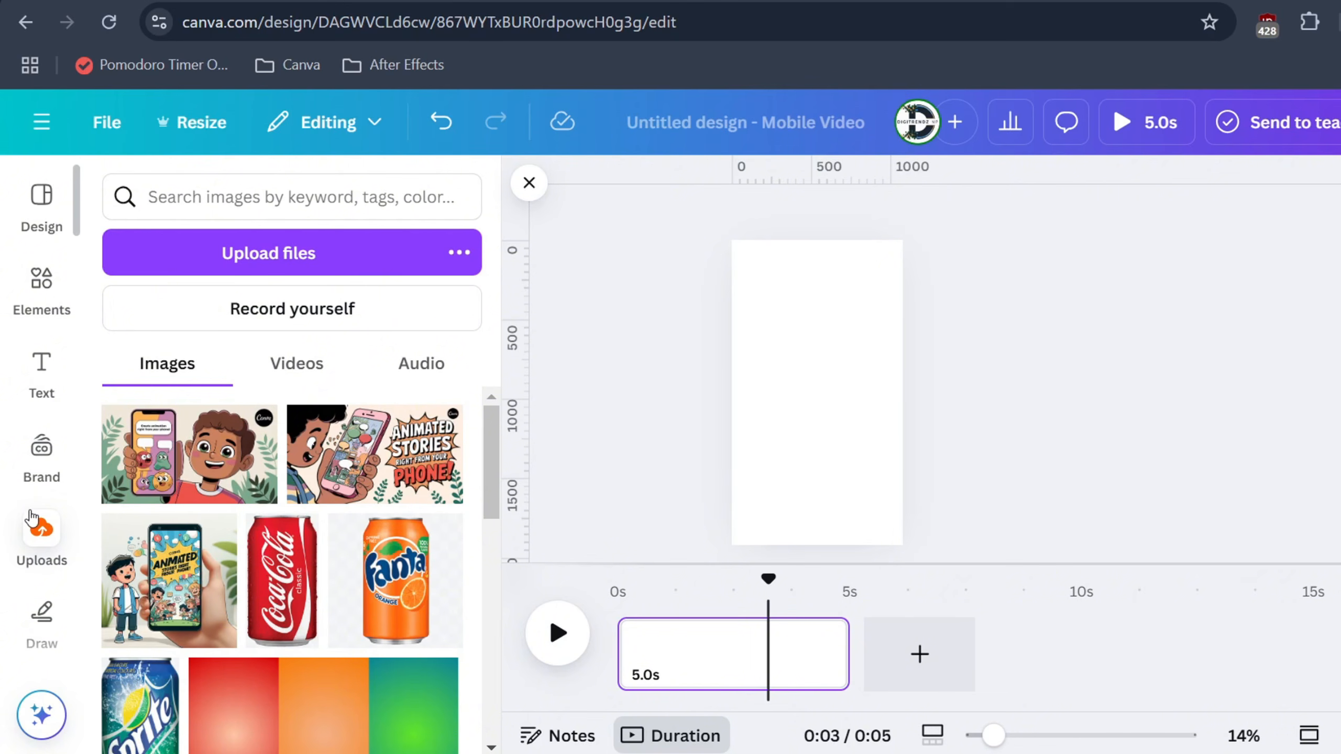
Switch to the blank Canva mobile video design, search the apps for "speed painter" and open Speed Painter.
scroll(33, 518, "down", 4)
left_click(37, 550)
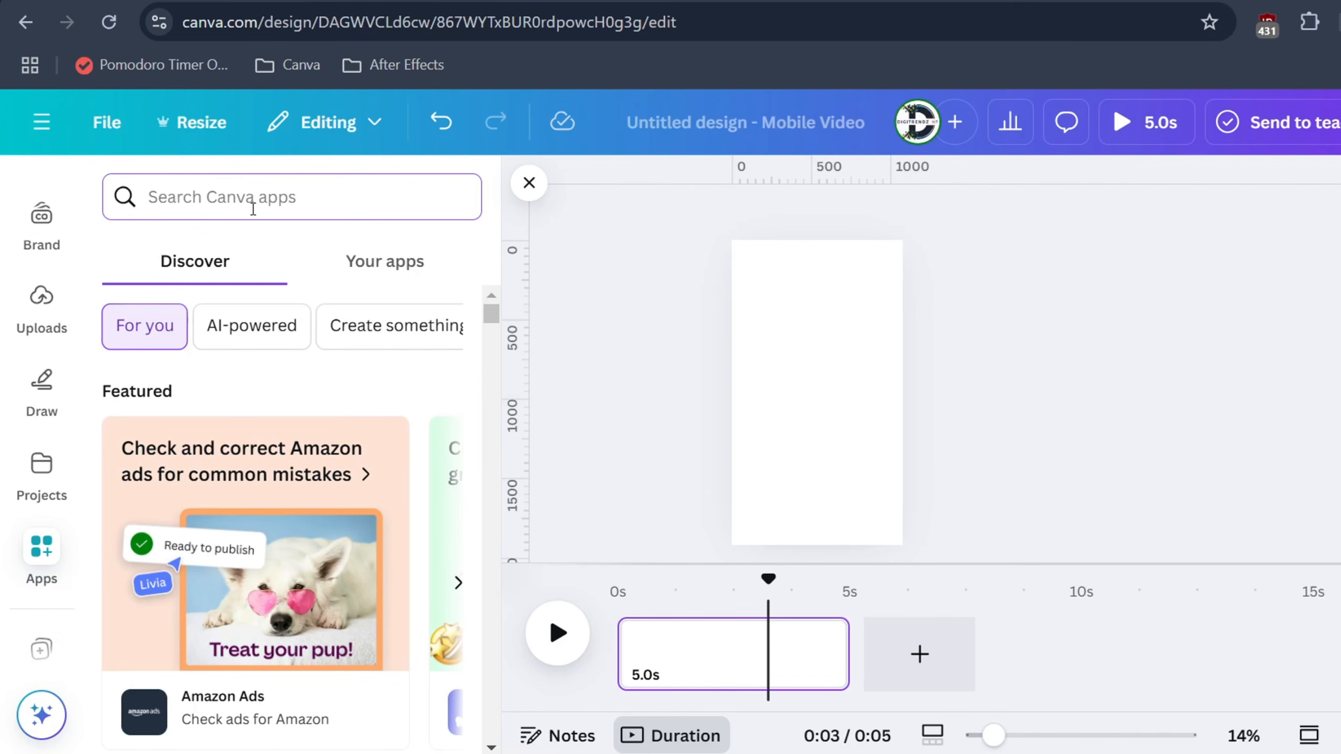
type("s")
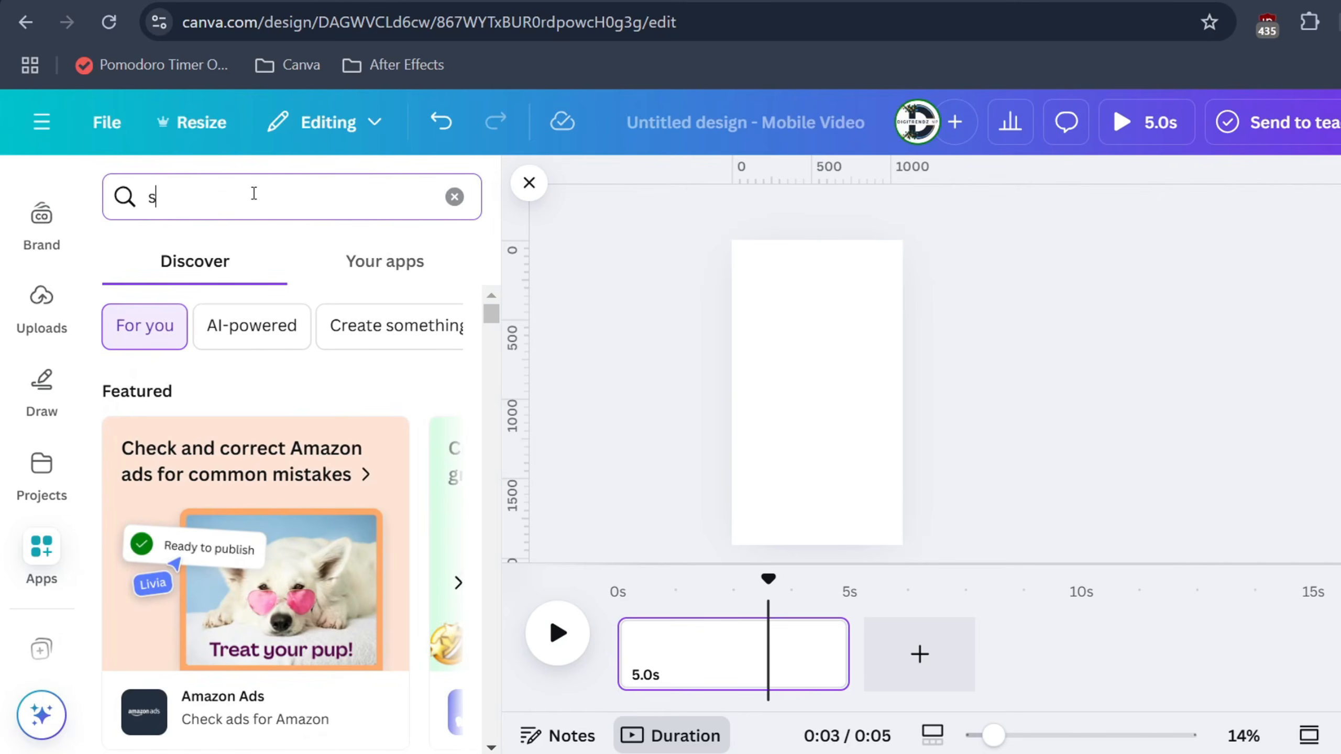
type("peed painter")
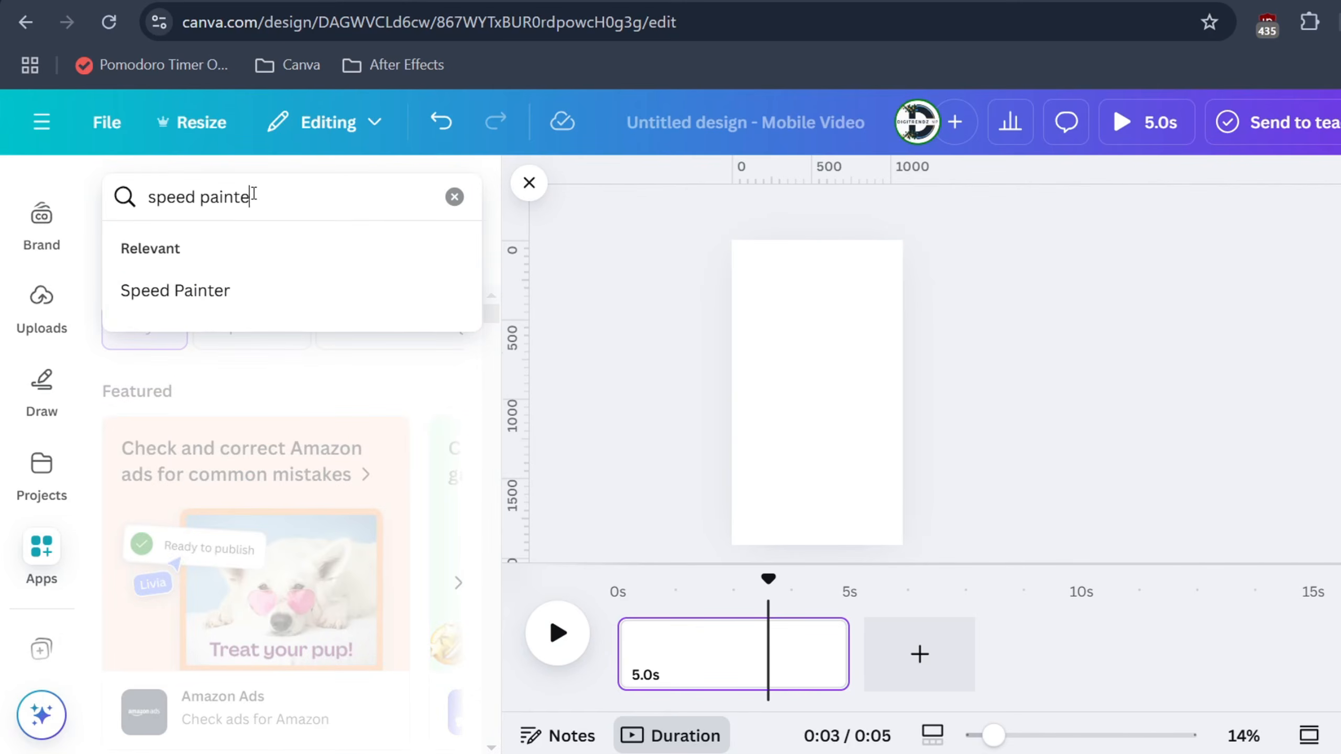
key("Return")
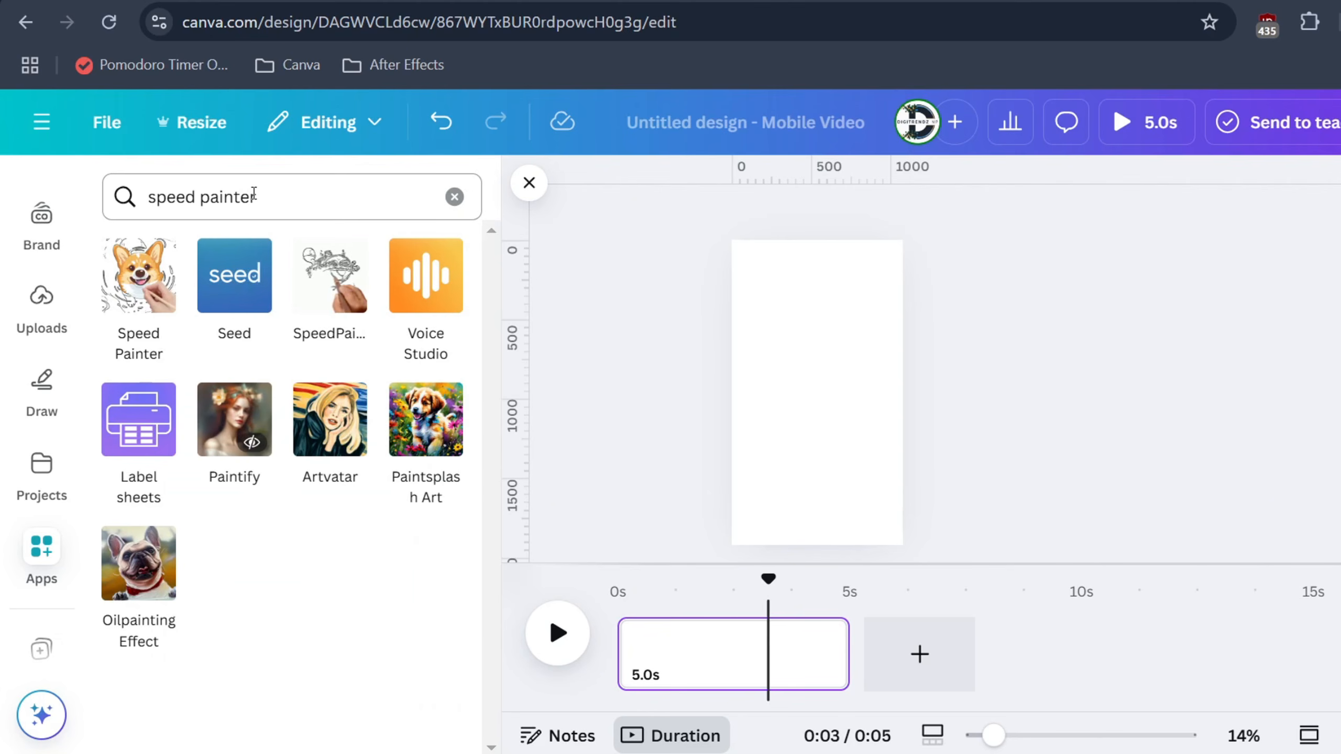
left_click(129, 272)
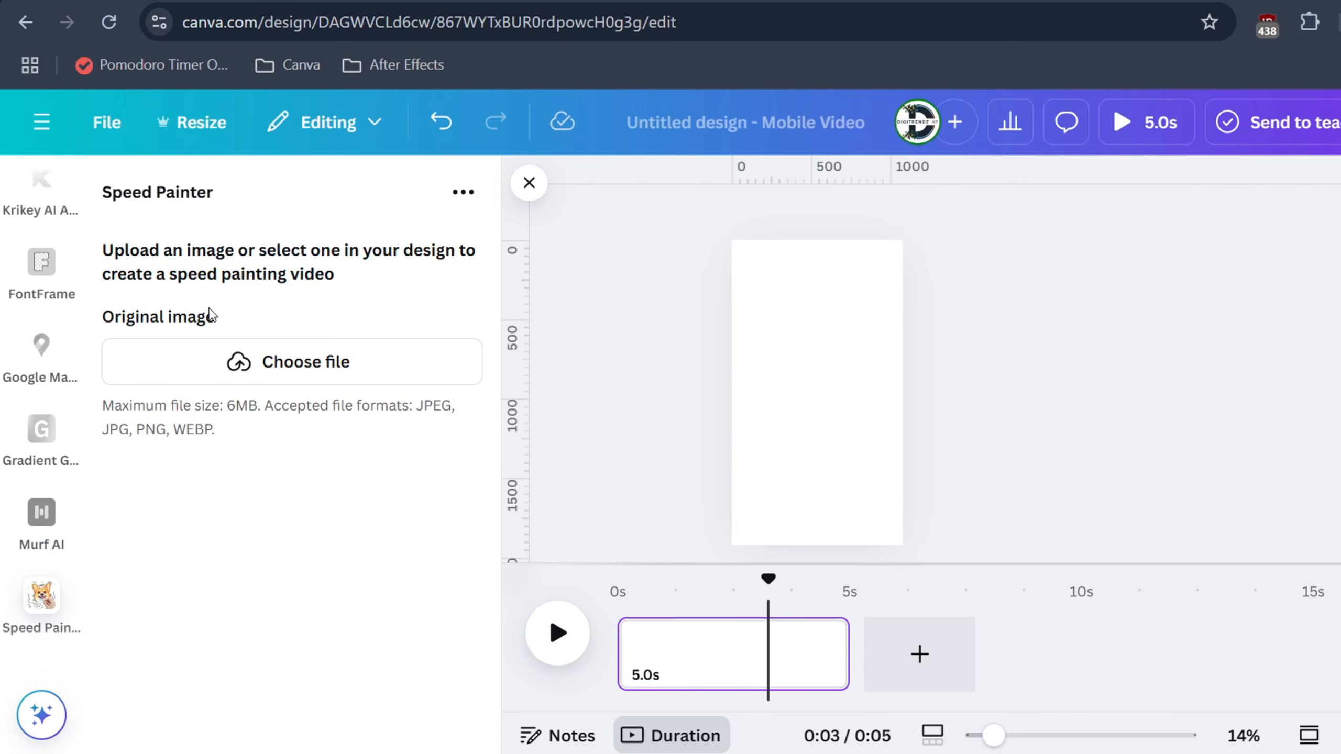
Load 1.png into Speed Painter as the original image.
left_click(256, 367)
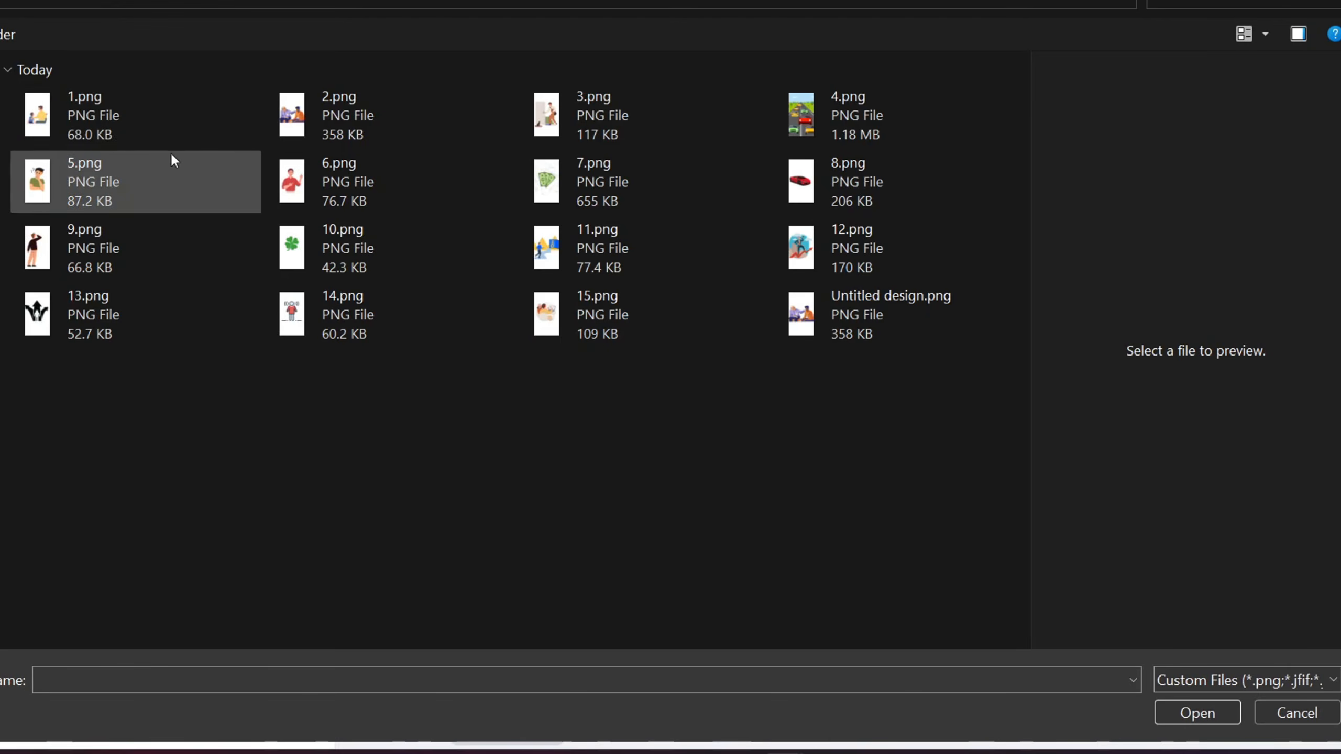
left_click(106, 114)
left_click(1198, 713)
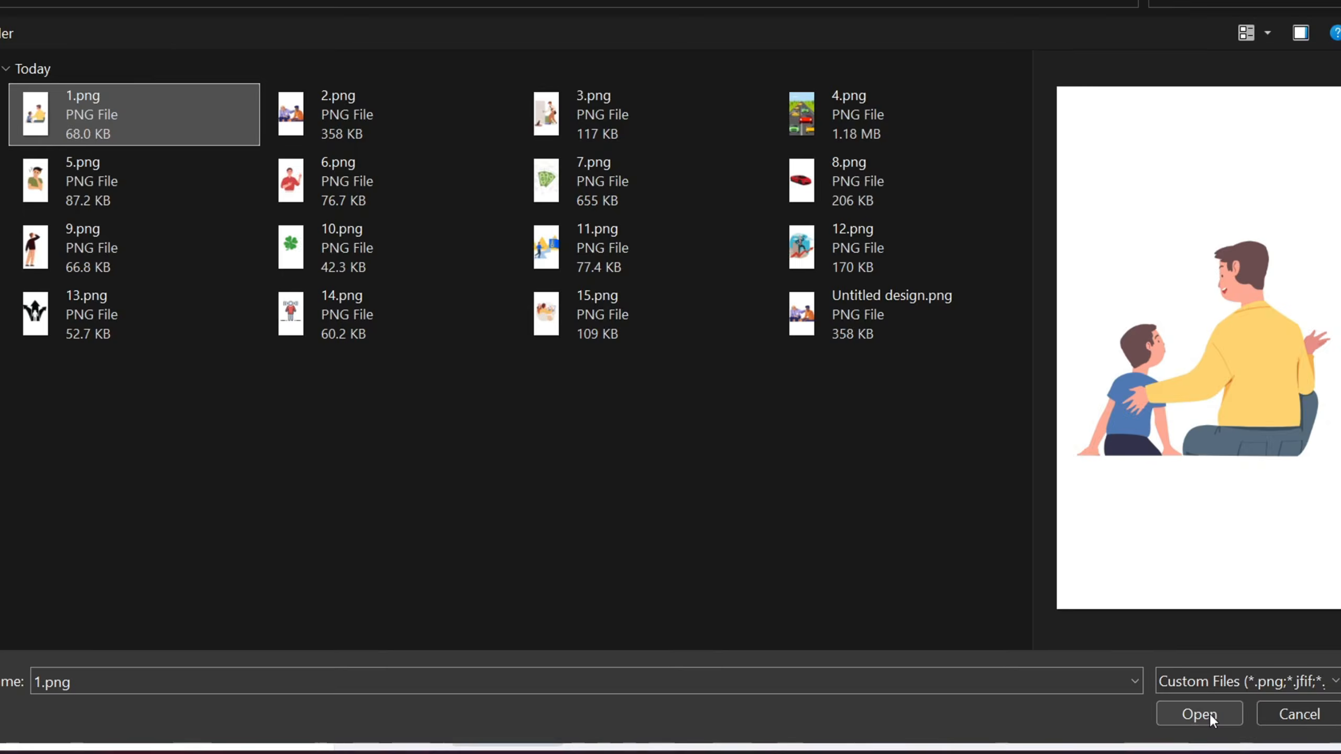
Generate the speed painting video with a 3s sketch duration, 3s color fill and the sketching hand effect.
left_click(194, 611)
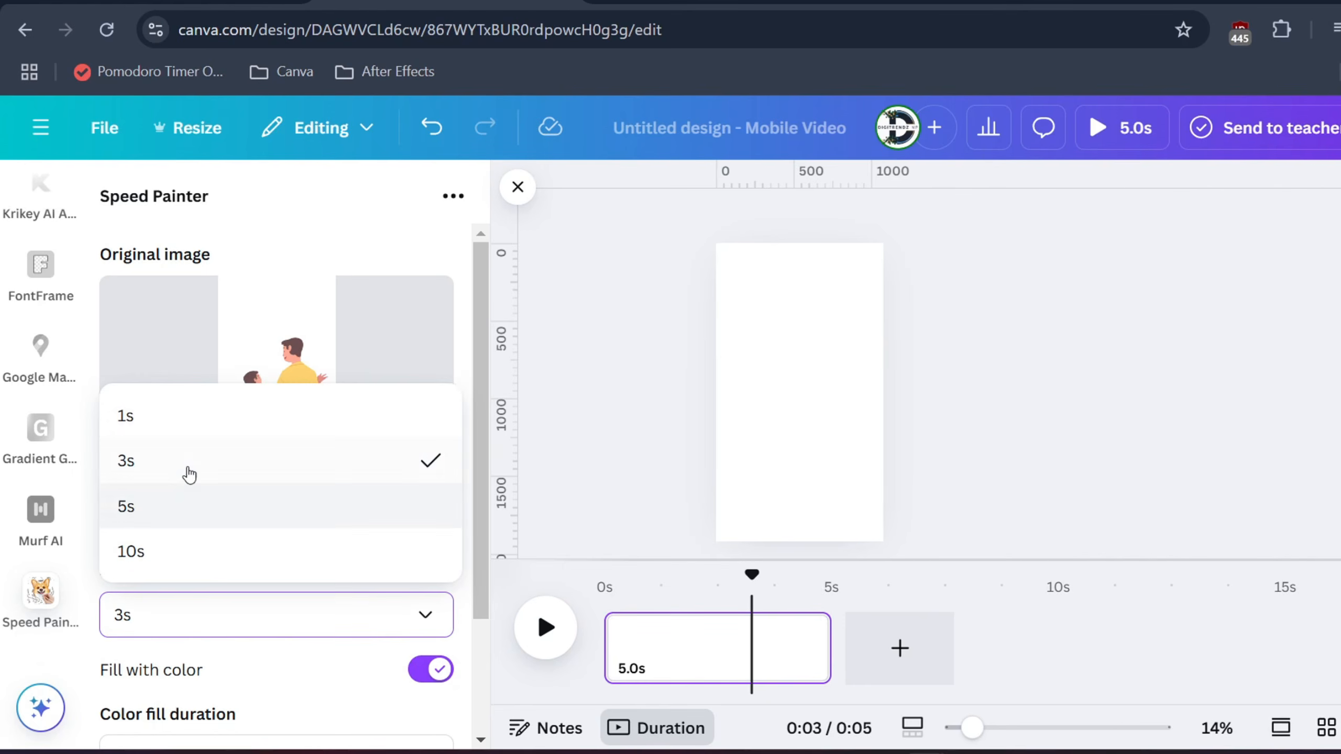
left_click(243, 465)
scroll(333, 485, "down", 3)
left_click(212, 603)
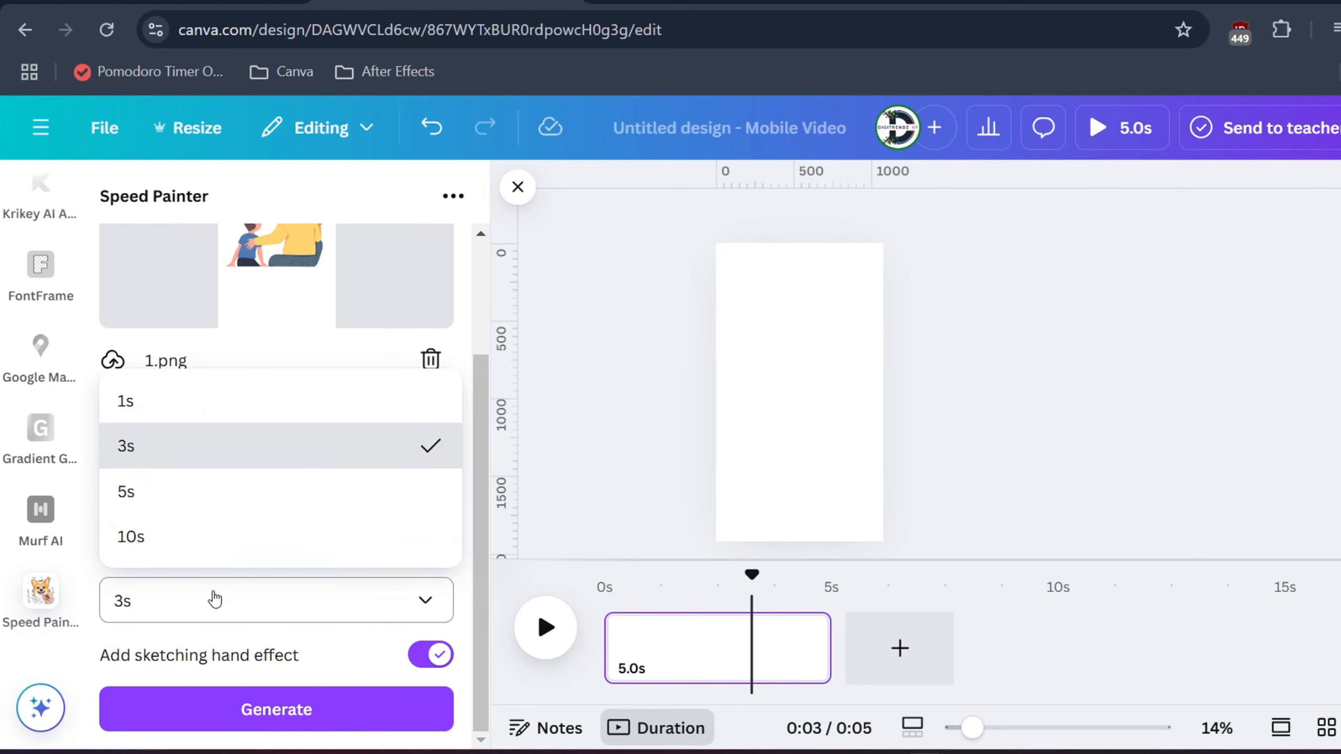
left_click(214, 608)
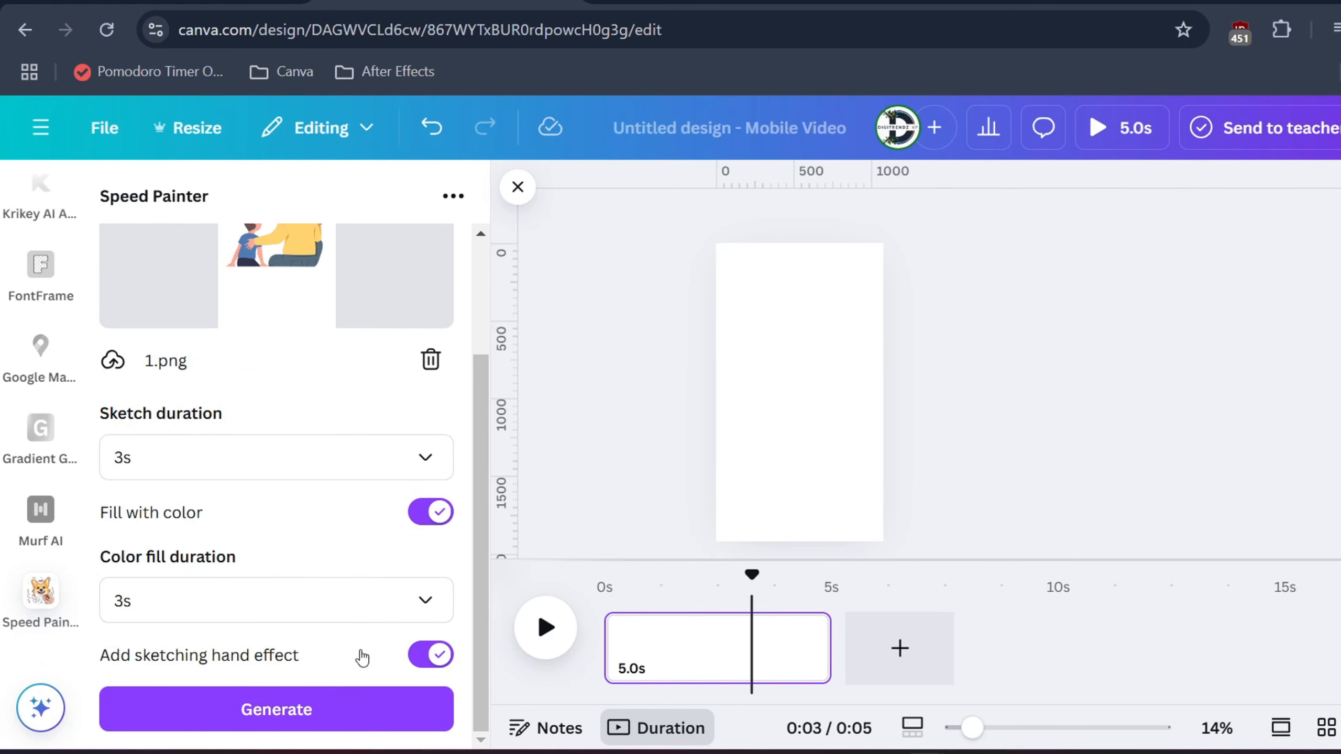
left_click(296, 709)
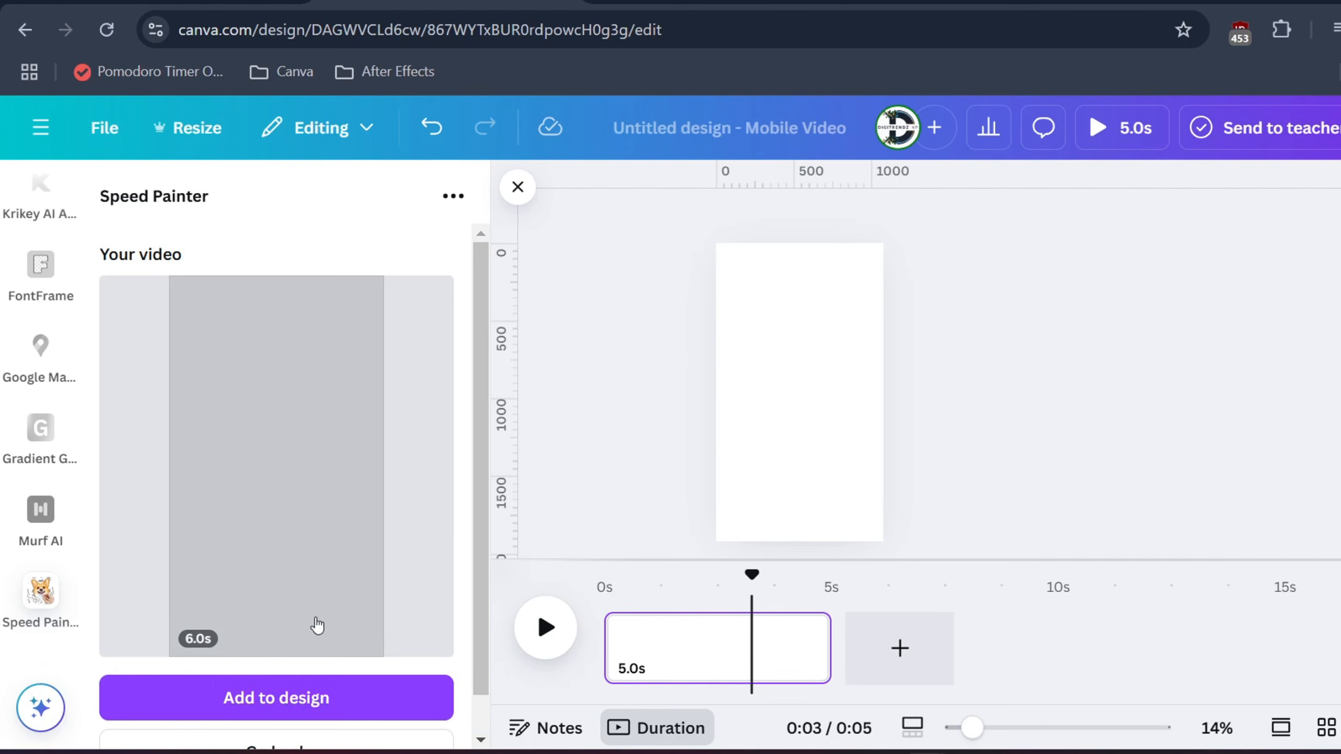
Add the generated sketching video to the design and size it to fill the whole page.
scroll(280, 661, "down", 1)
left_click(276, 655)
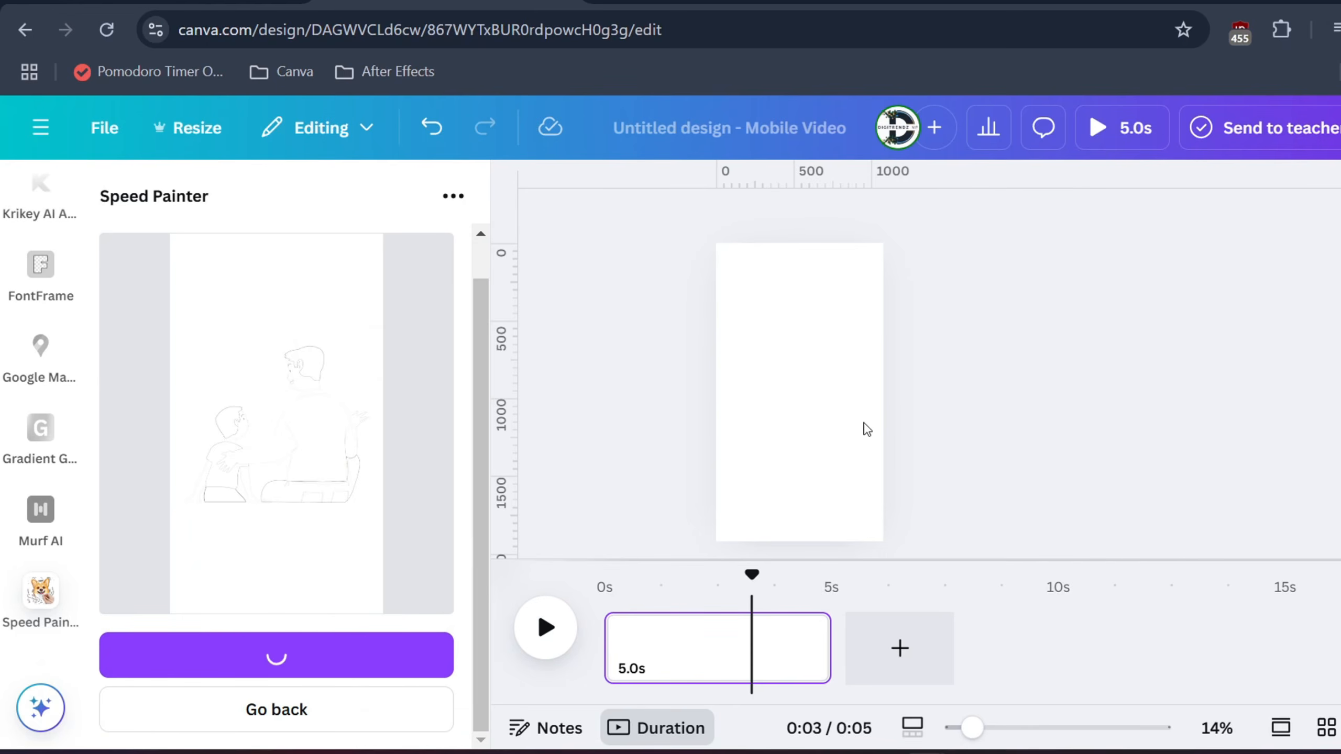
left_click_drag(797, 354, 748, 267)
left_click_drag(788, 369, 861, 563)
left_click(1009, 502)
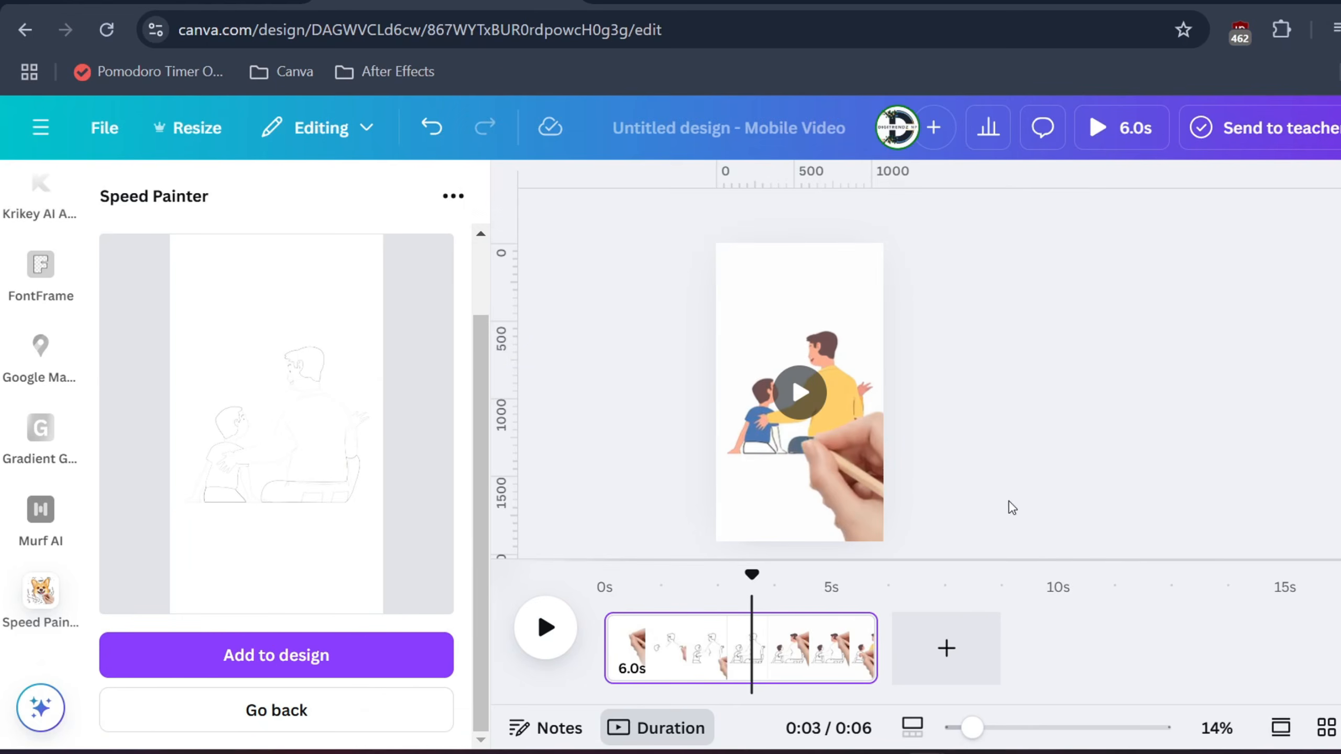
Replace the original image in Speed Painter with 2.png.
left_click(285, 709)
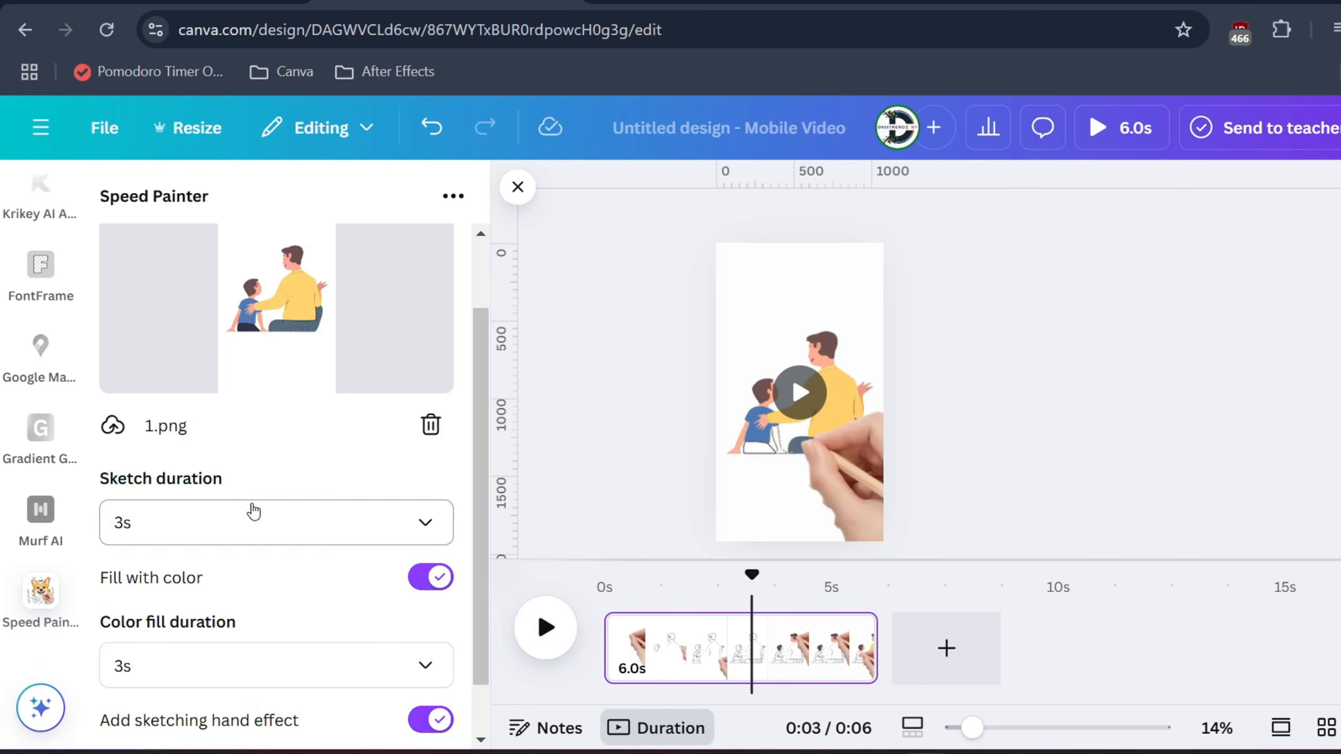
scroll(346, 453, "down", 1)
left_click(432, 404)
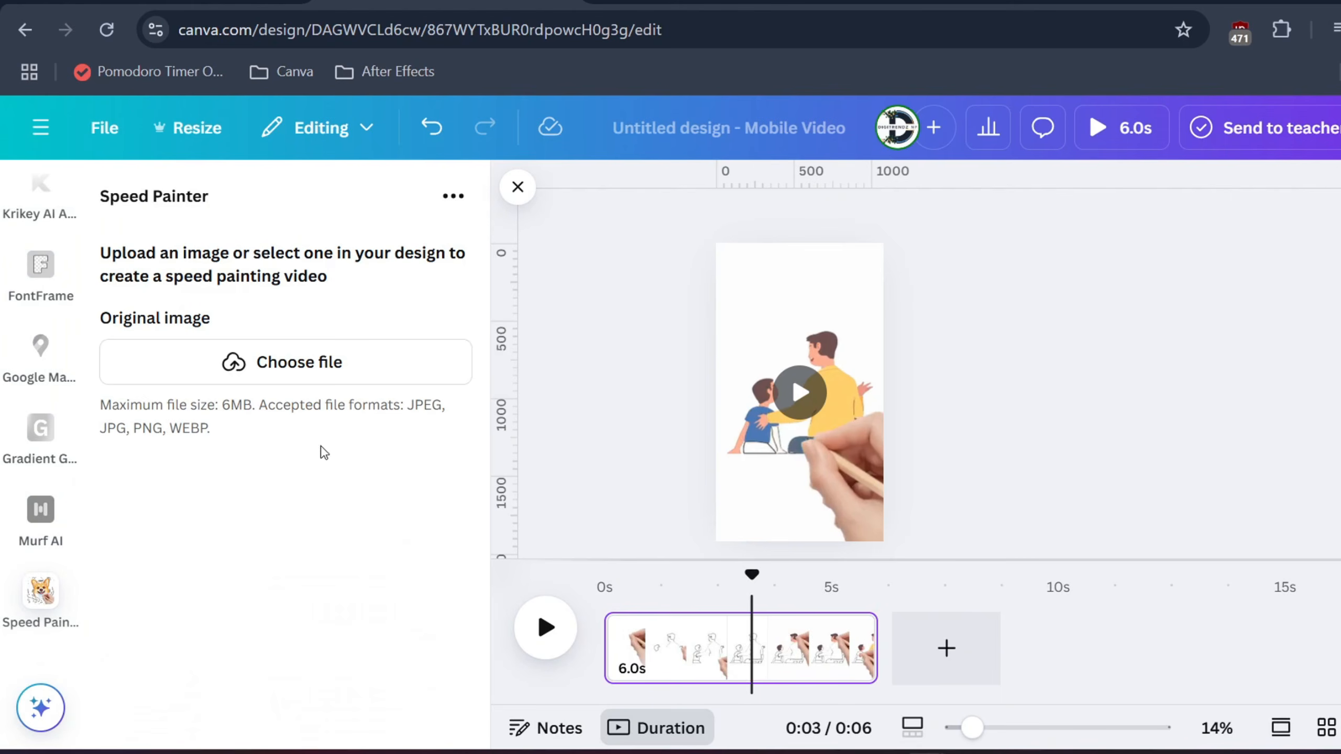
left_click(287, 355)
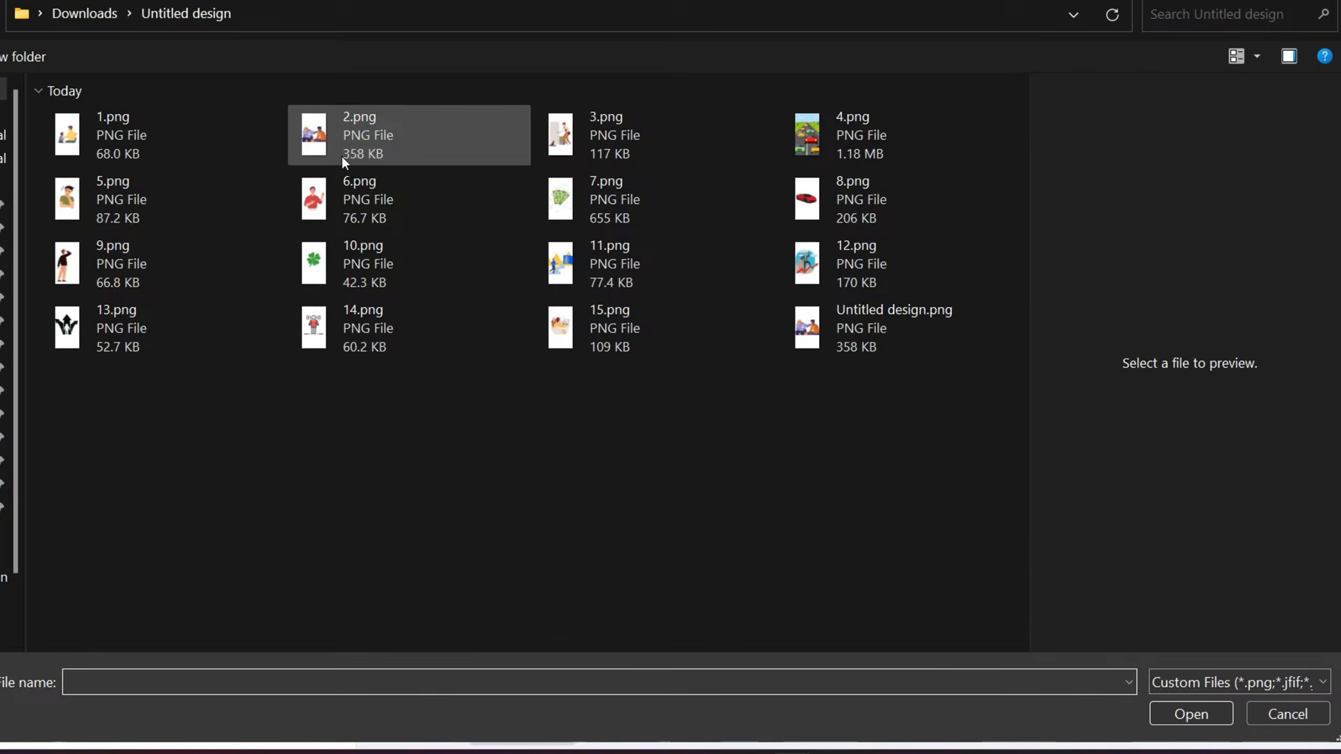
double_click(410, 131)
Generate the 2.png sketching video with 1s sketch duration, 3s color fill and the hand effect, and add it to the design.
scroll(264, 634, "down", 3)
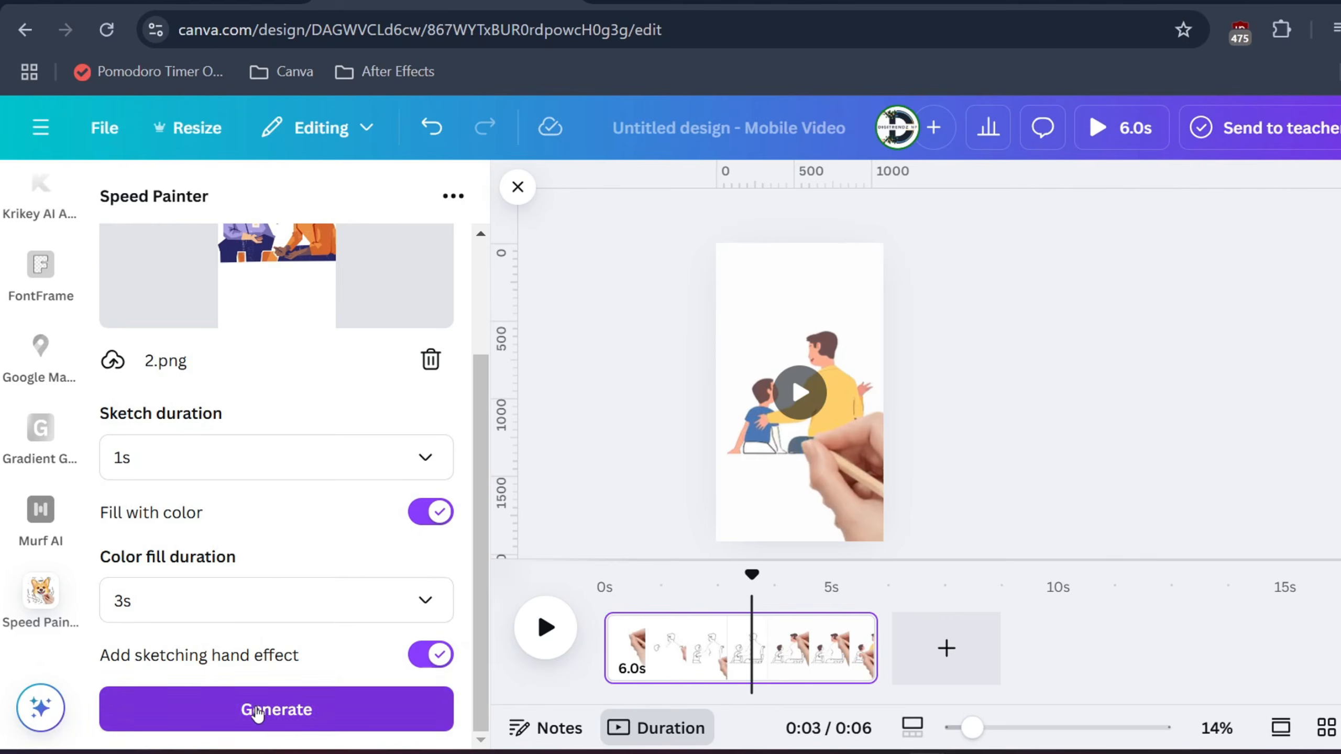
left_click(260, 710)
left_click(292, 704)
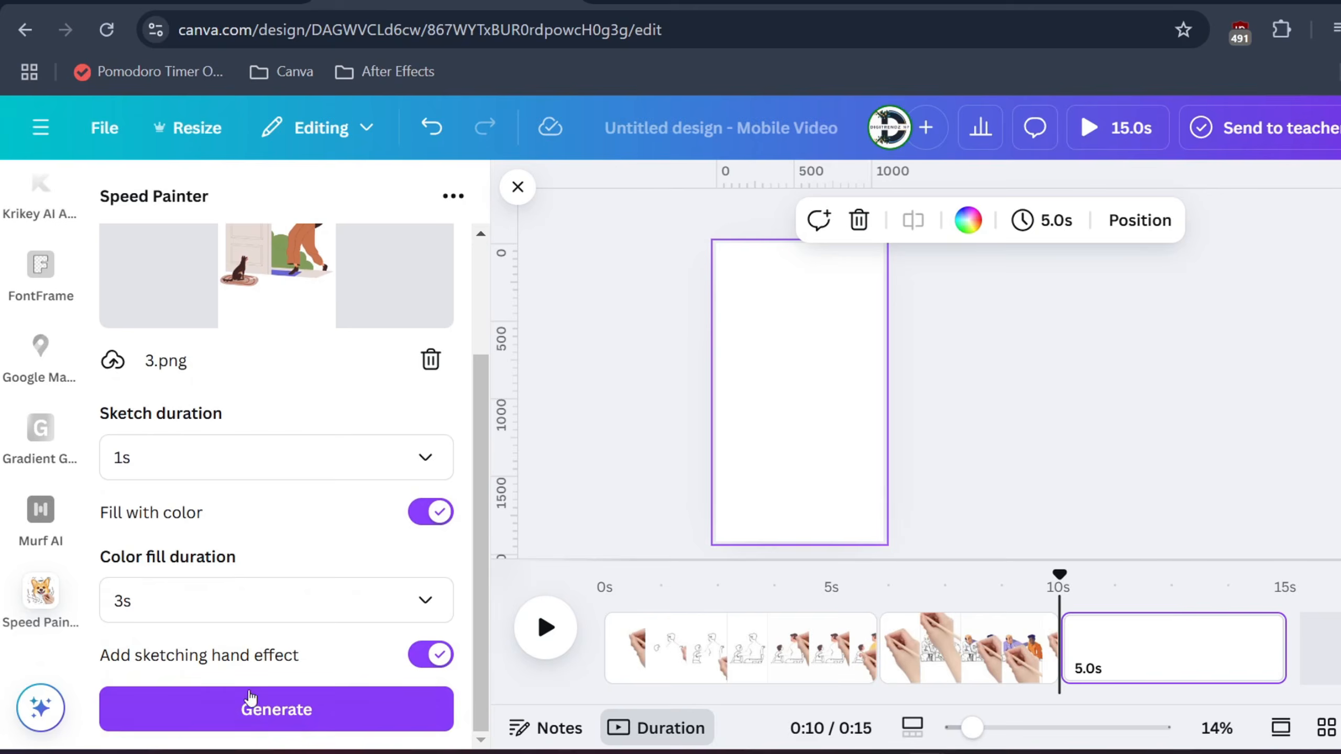
Generate sketching videos from 3.png, 4.png and the remaining images with a 1s sketch duration, placing each on its own page.
left_click(250, 697)
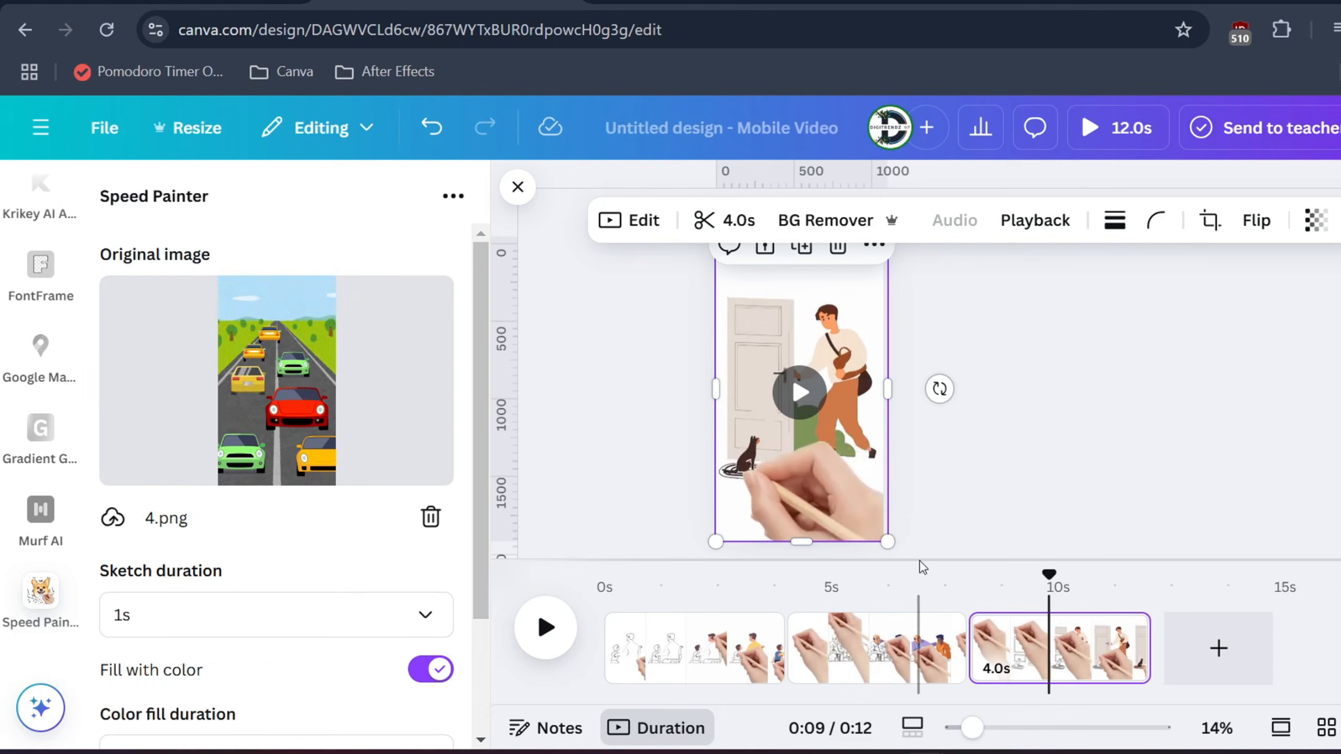
scroll(240, 458, "down", 5)
left_click(275, 709)
left_click(1262, 682)
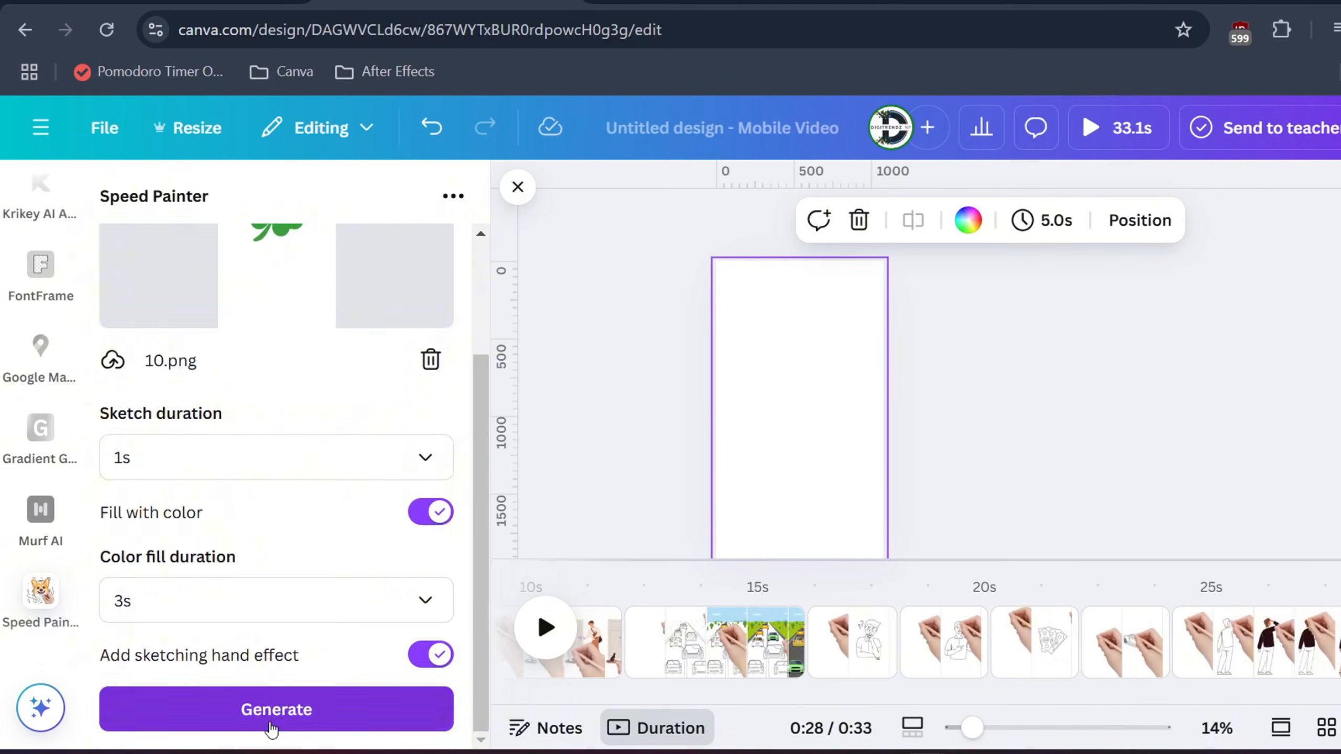
left_click(269, 709)
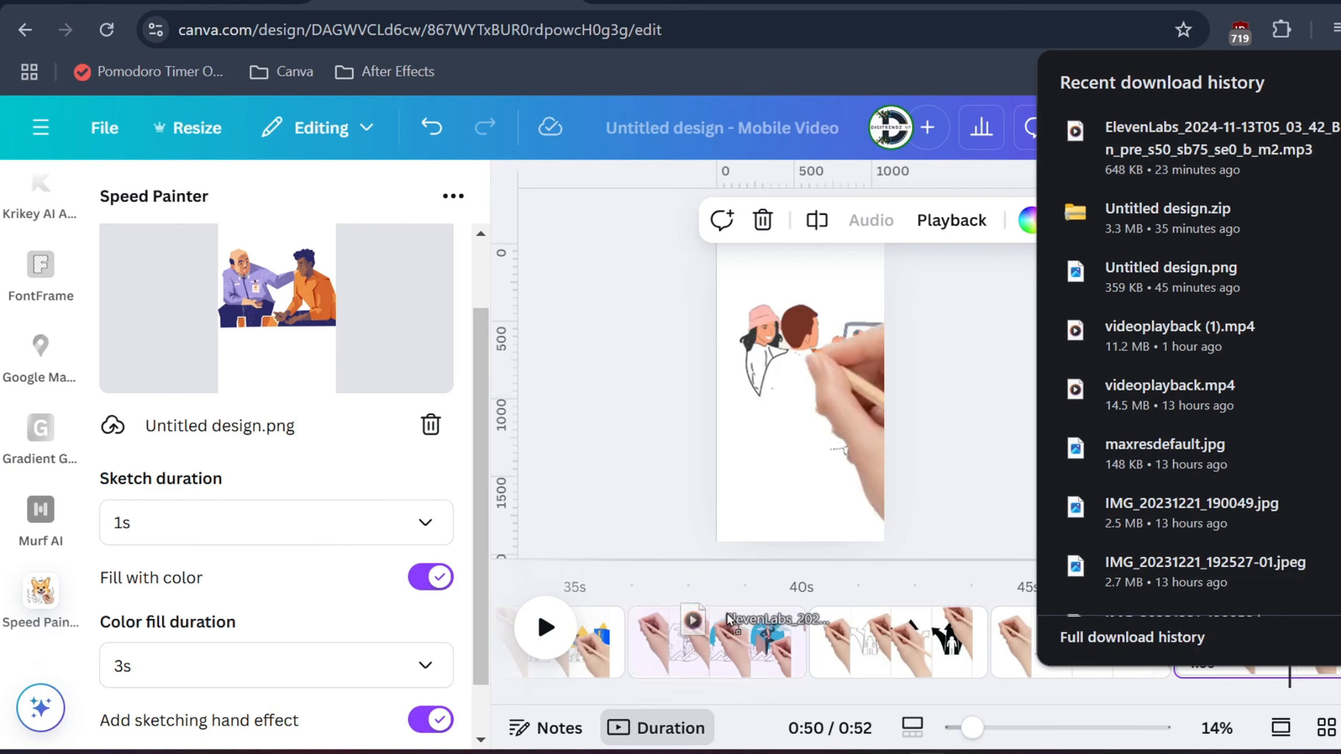
Upload the ElevenLabs voiceover MP3 from the browser's recent downloads to the audio uploads.
left_click(697, 663)
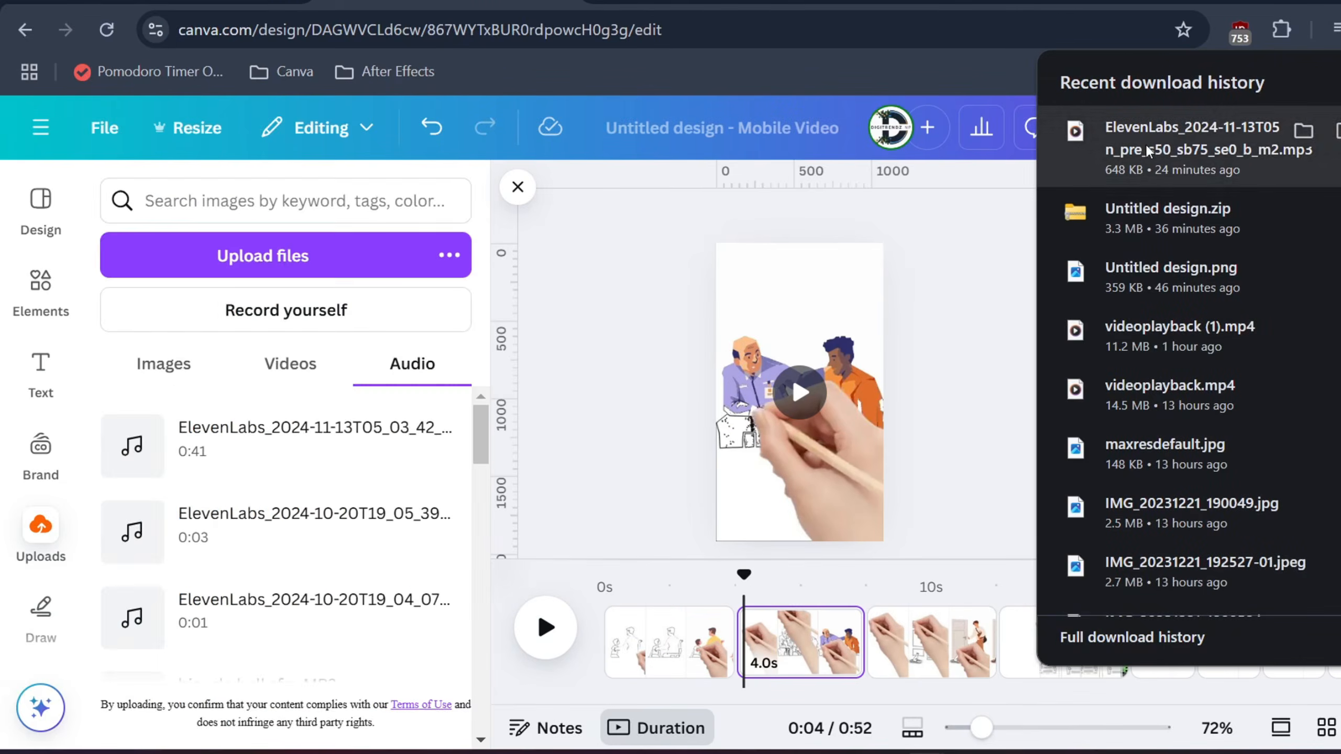
left_click_drag(1299, 132, 574, 473)
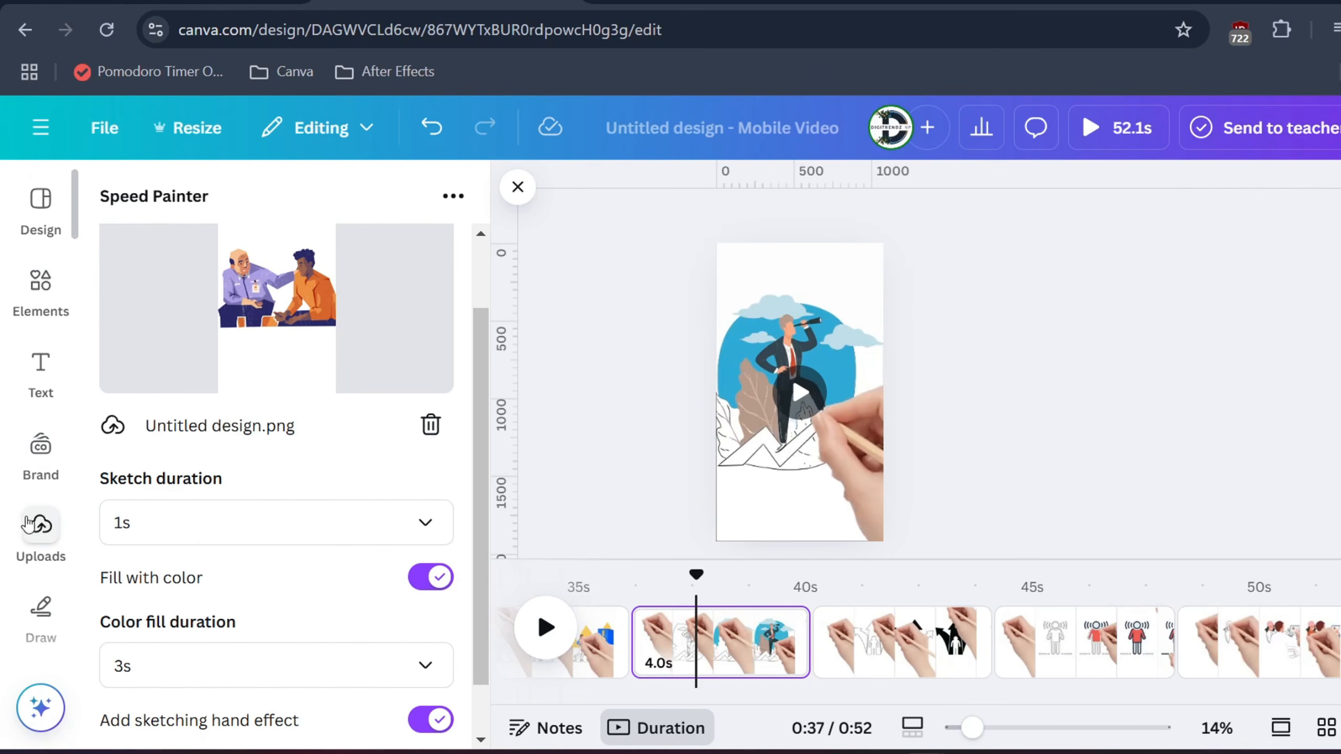
left_click(27, 524)
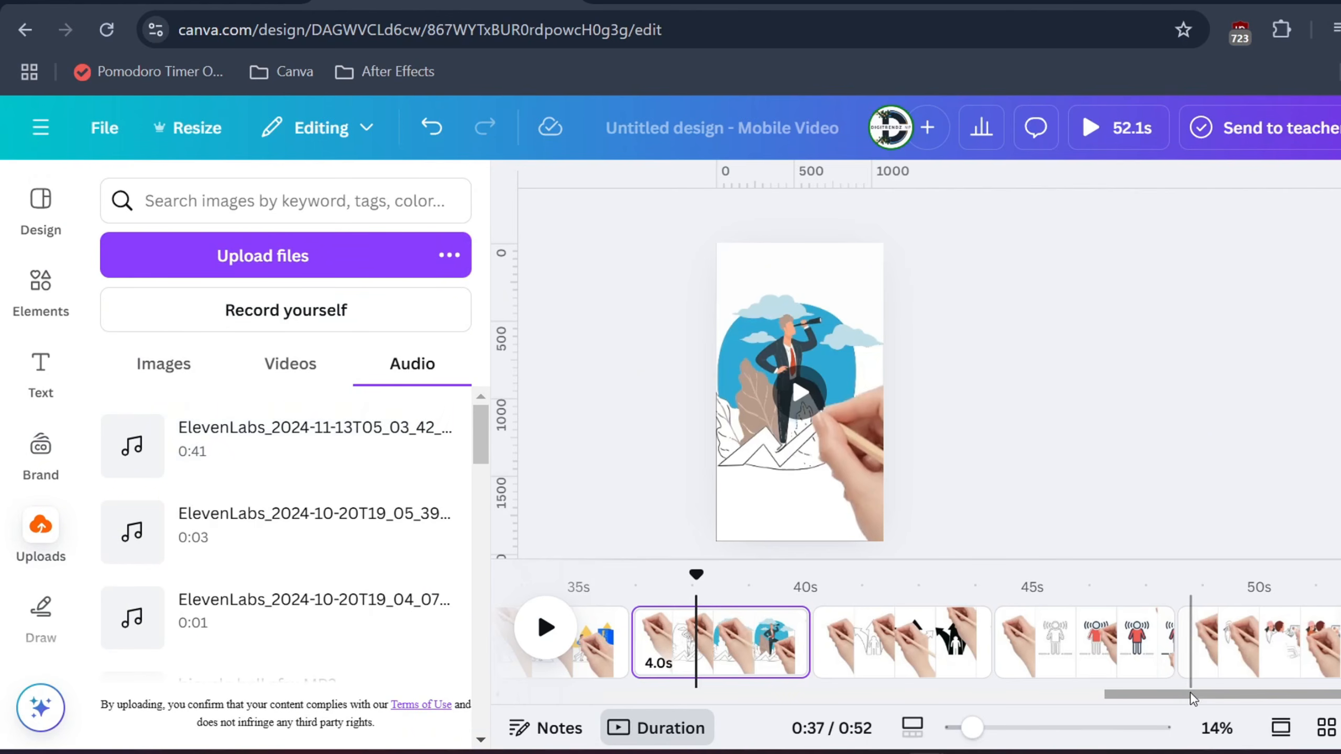
Add the 0:41 ElevenLabs voiceover to the timeline and move it to the beginning of the video.
left_click_drag(1184, 696, 579, 696)
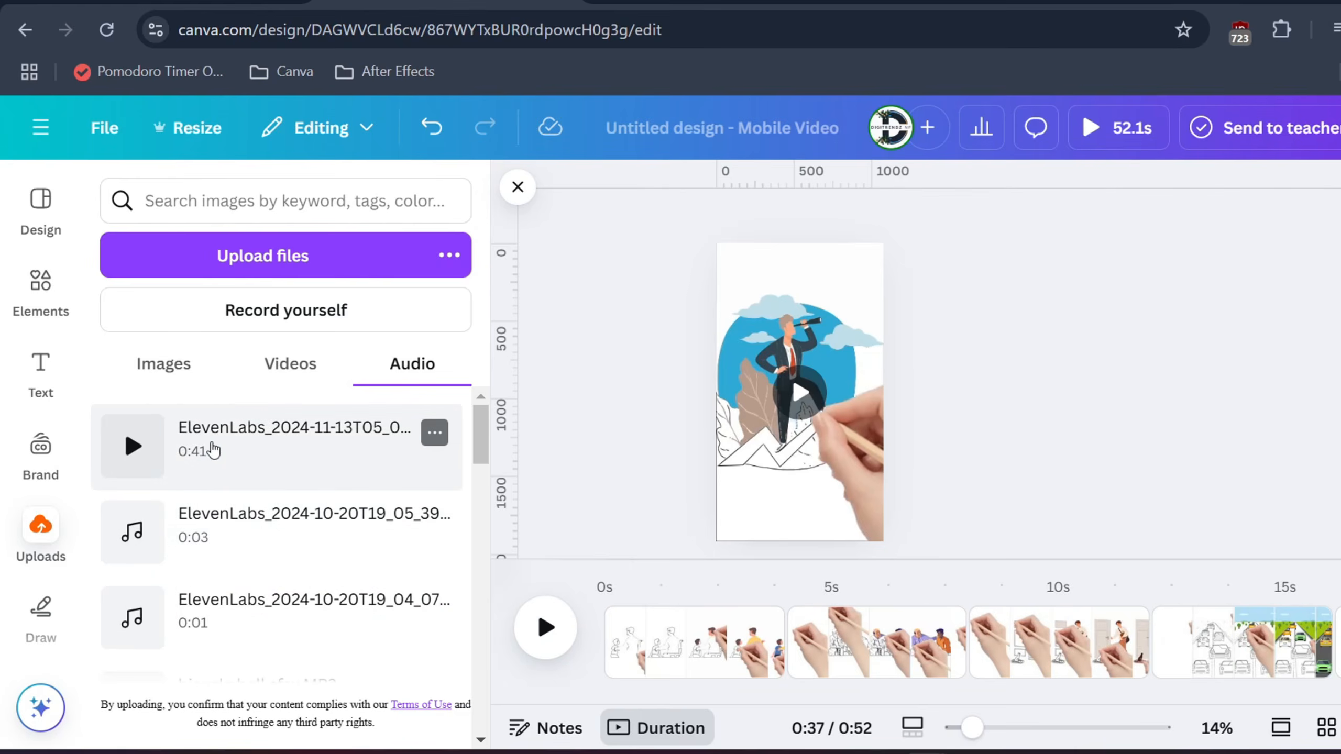
left_click_drag(222, 464, 686, 684)
scroll(666, 650, "down", 5)
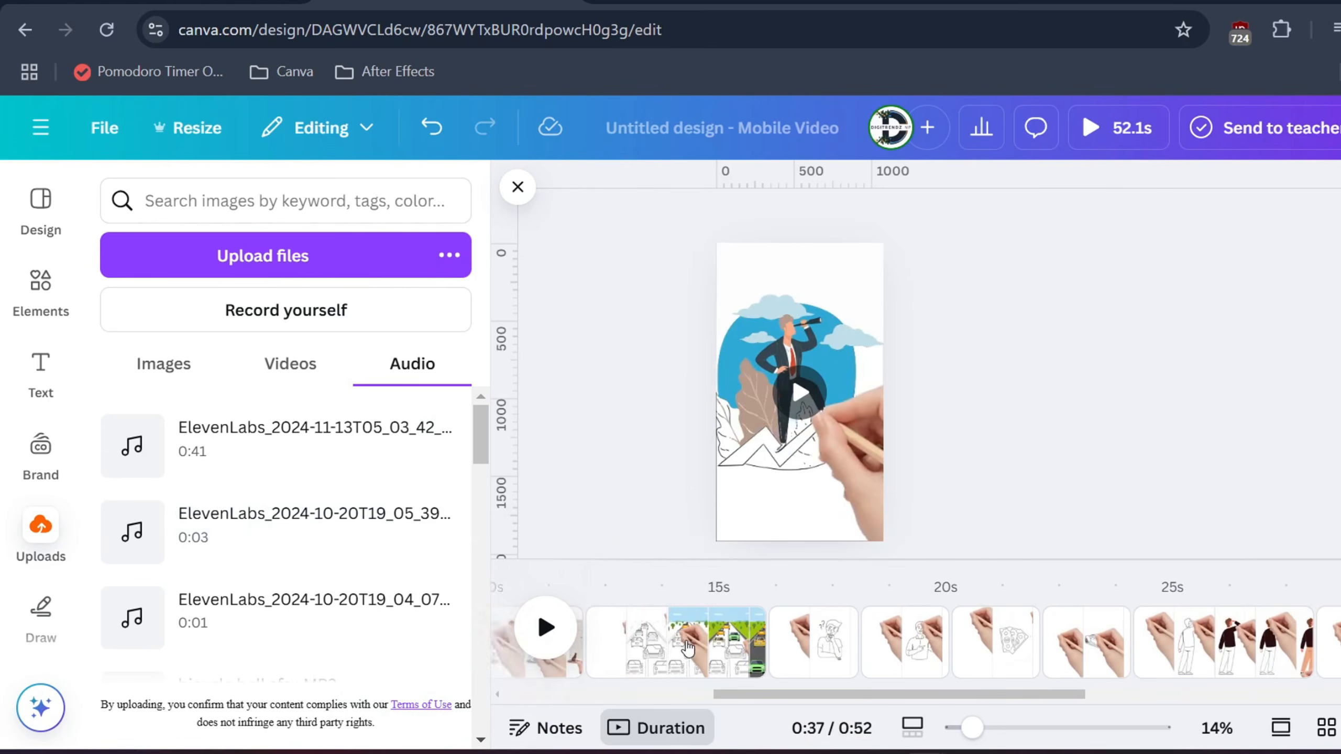
scroll(644, 647, "up", 3)
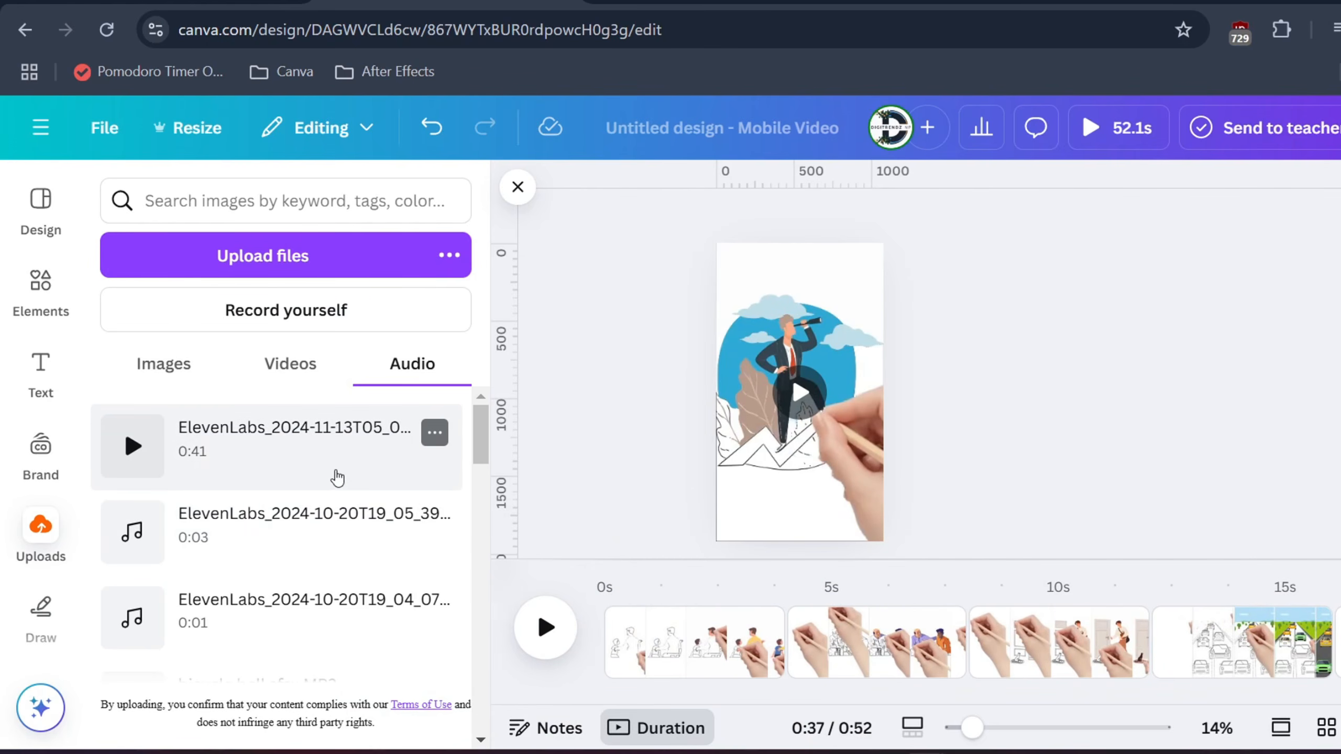
left_click(336, 473)
left_click_drag(829, 660, 727, 658)
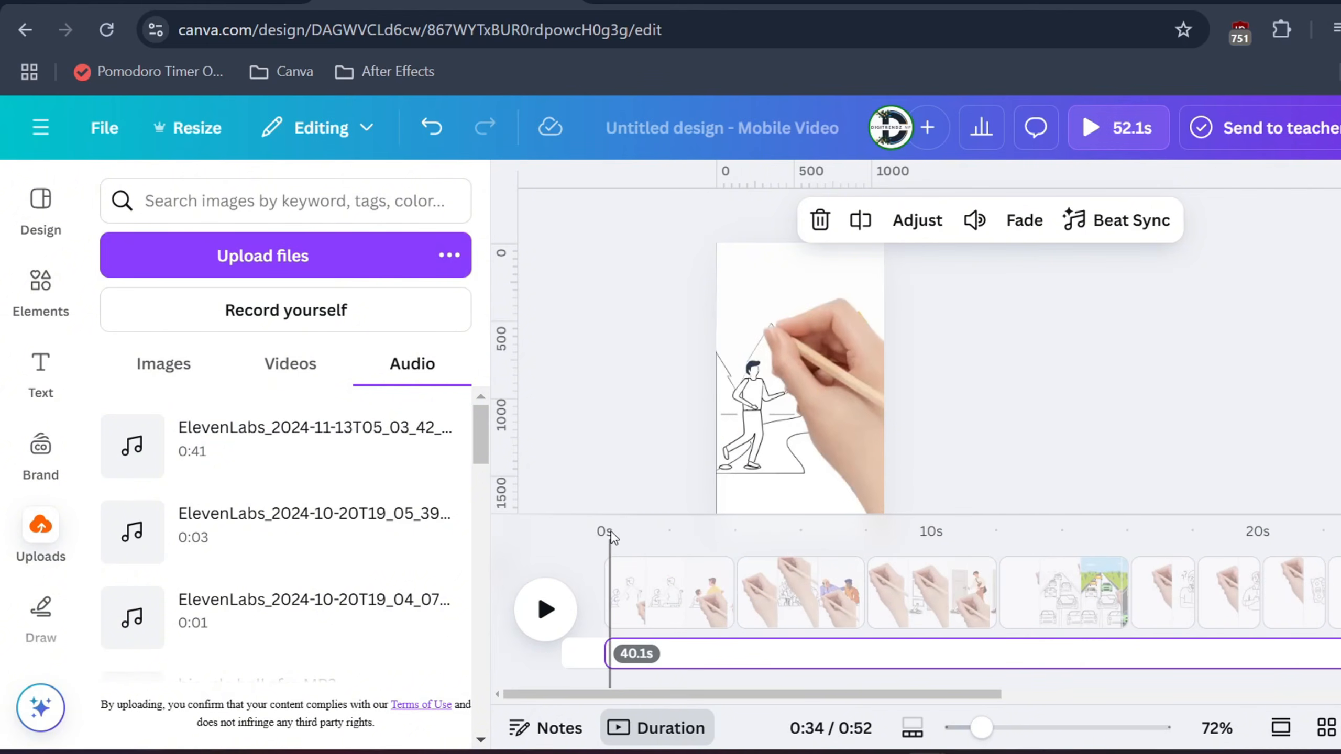
Preview the sketch animation with its voiceover from the start and pause it after the traffic scene.
left_click(611, 536)
left_click(545, 609)
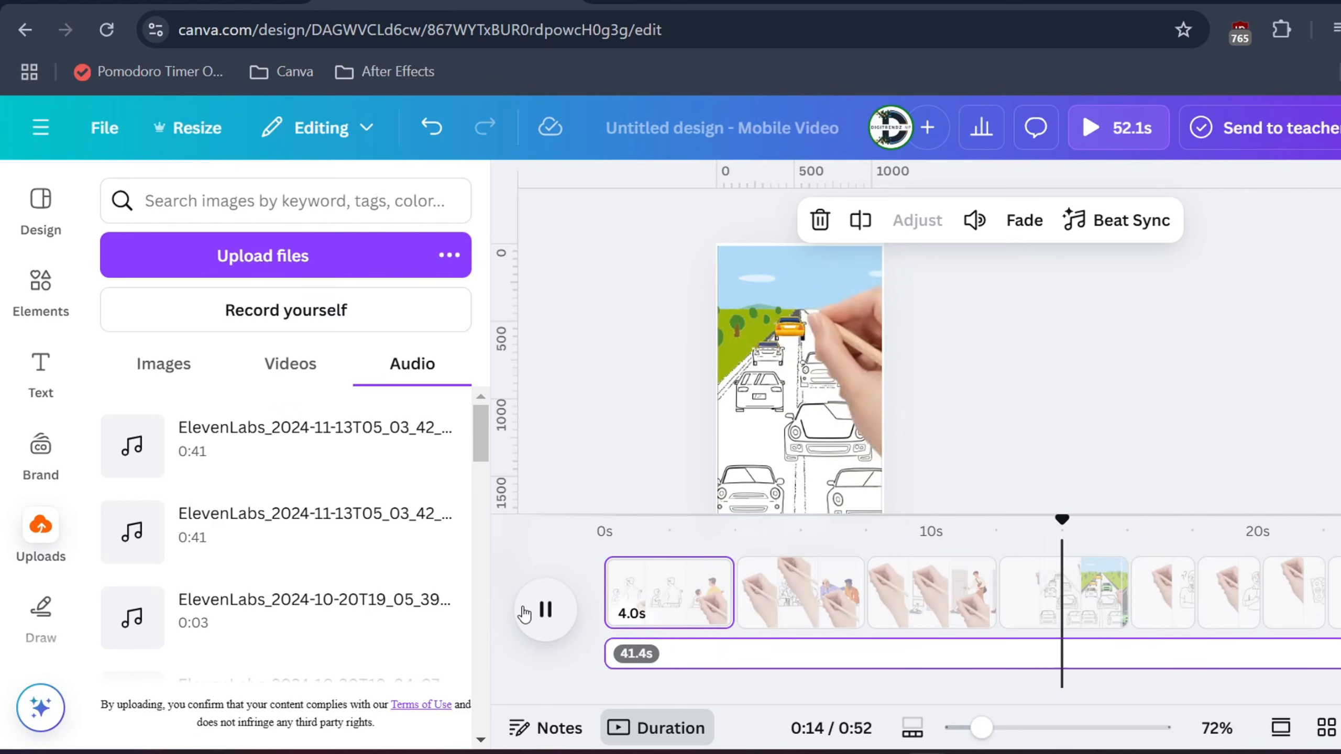
left_click(543, 613)
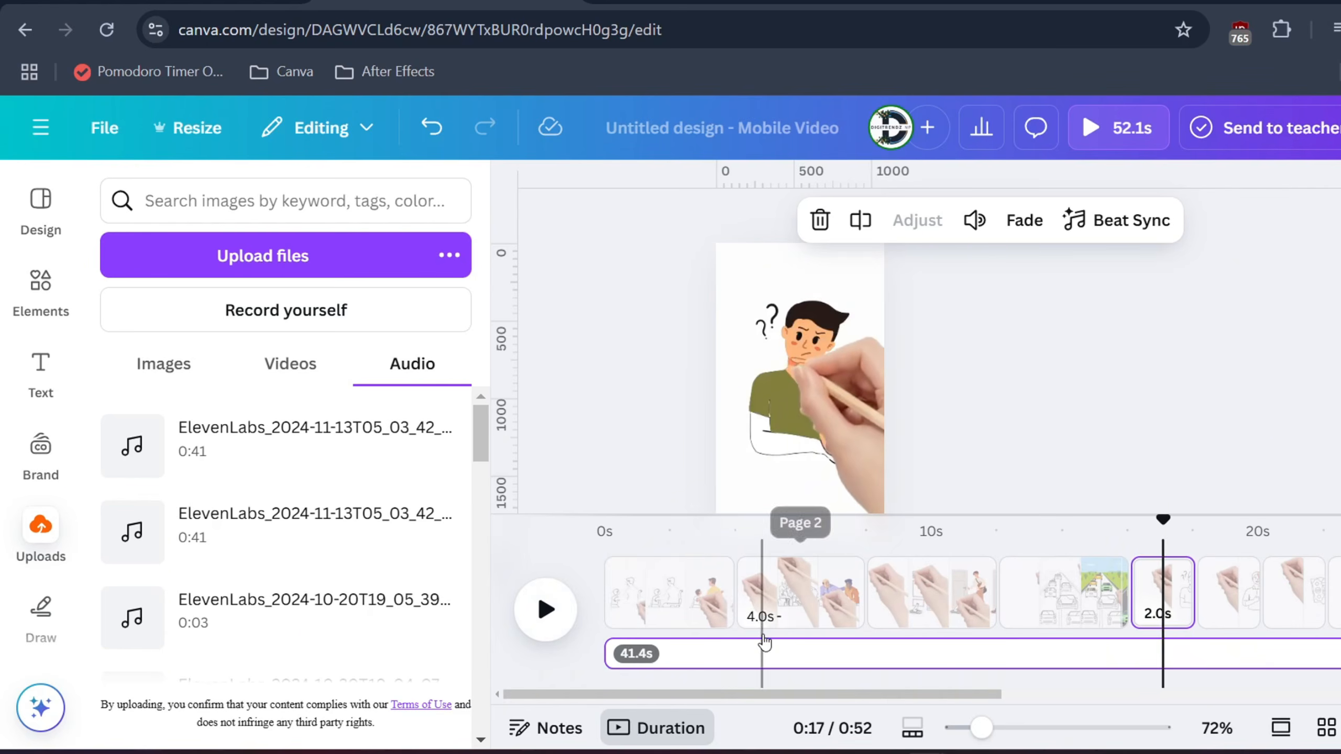
Look at the download settings and file type choices for the design, leaving without exporting.
left_click(1338, 127)
left_click(1088, 584)
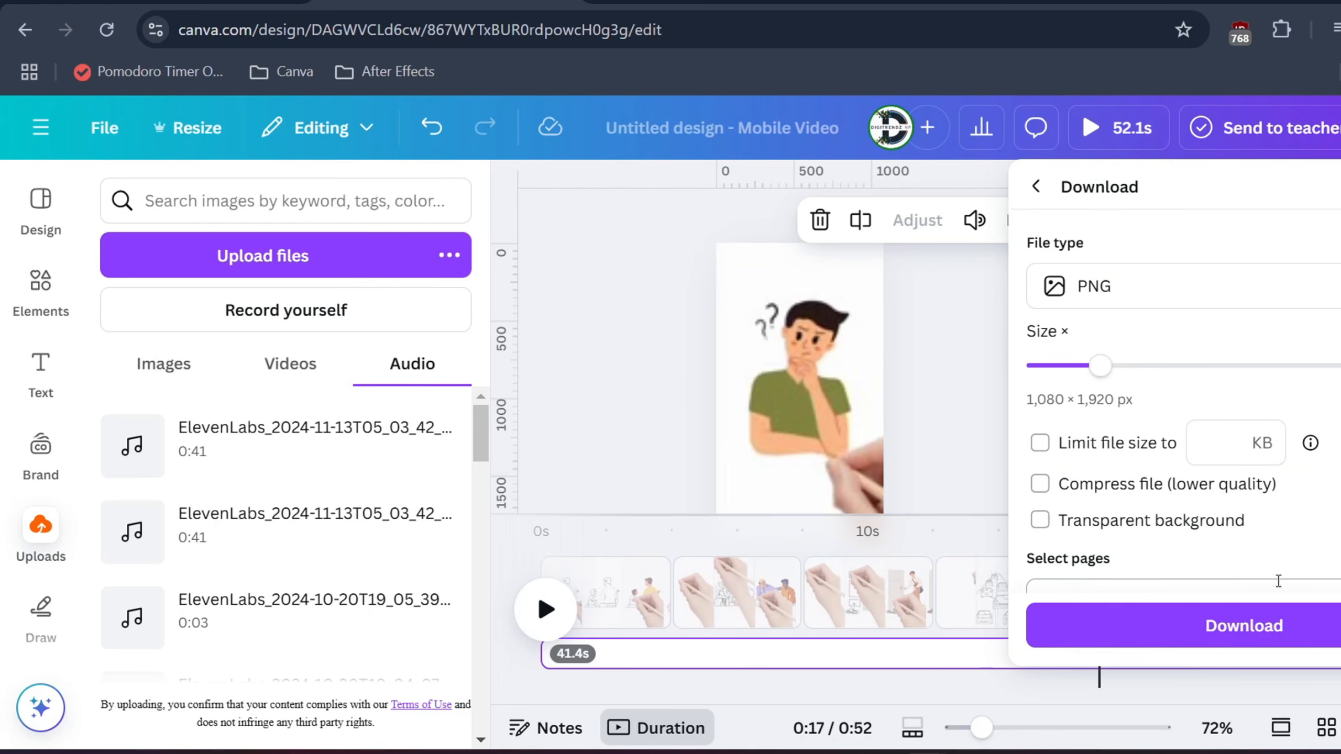
left_click(1155, 301)
left_click(573, 345)
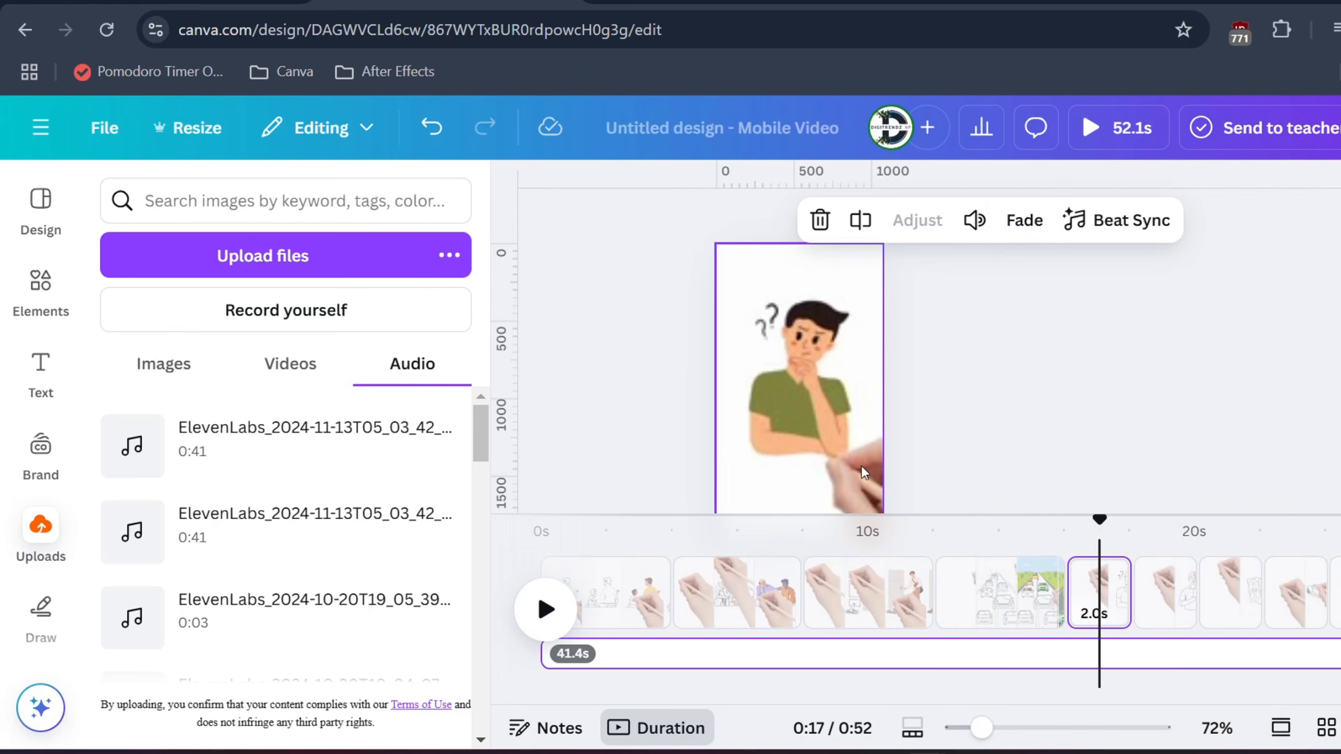